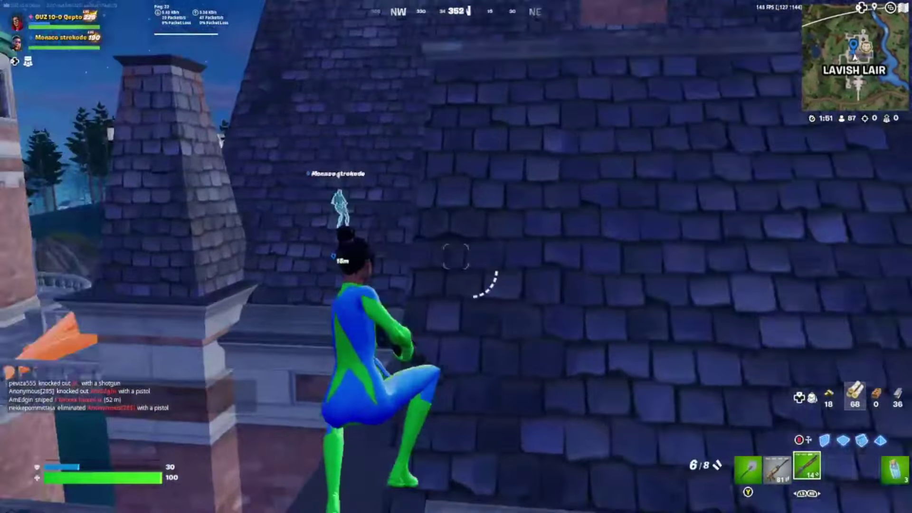
{"action": "left_click", "coordinate": [455, 256]}
{"action": "key", "text": "3"}
{"action": "key", "text": "w"}
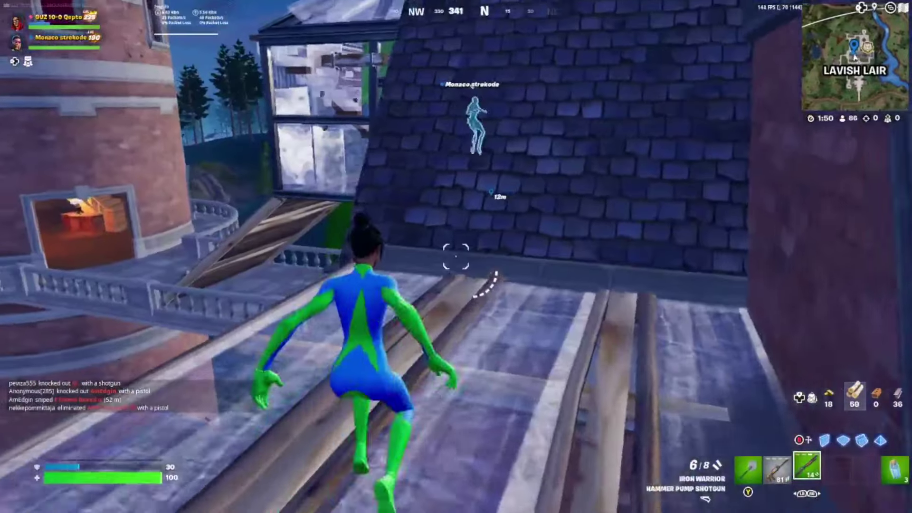
{"action": "left_click", "coordinate": [456, 257]}
{"action": "key", "text": "w"}
{"action": "left_click", "coordinate": [456, 256]}
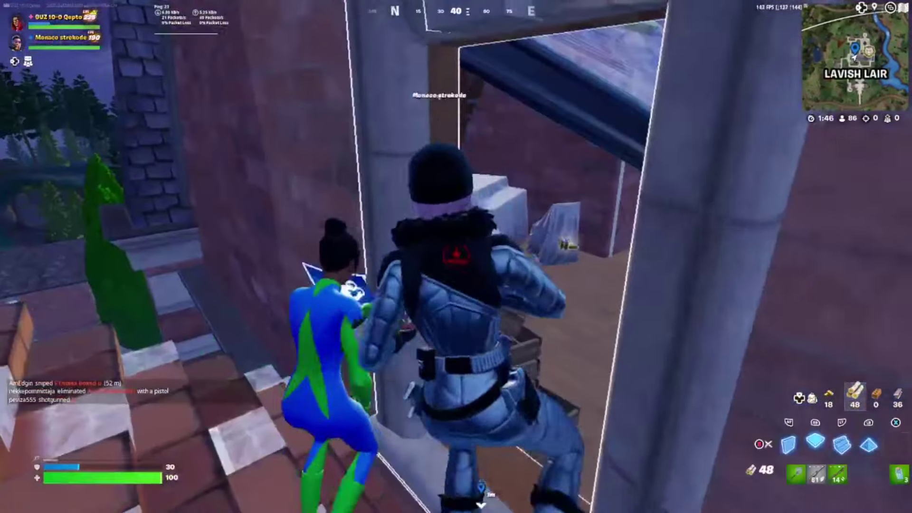
{"action": "left_click", "coordinate": [456, 256]}
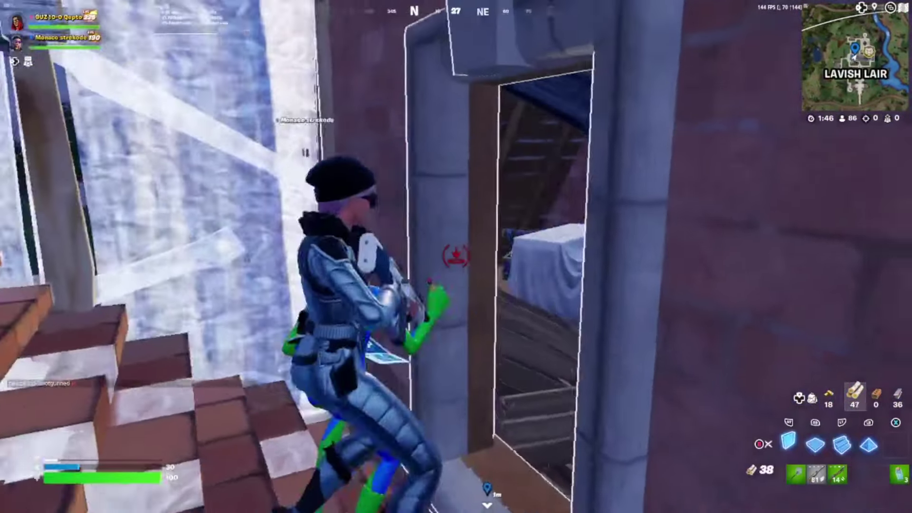
{"action": "left_click", "coordinate": [456, 257]}
{"action": "key", "text": "3"}
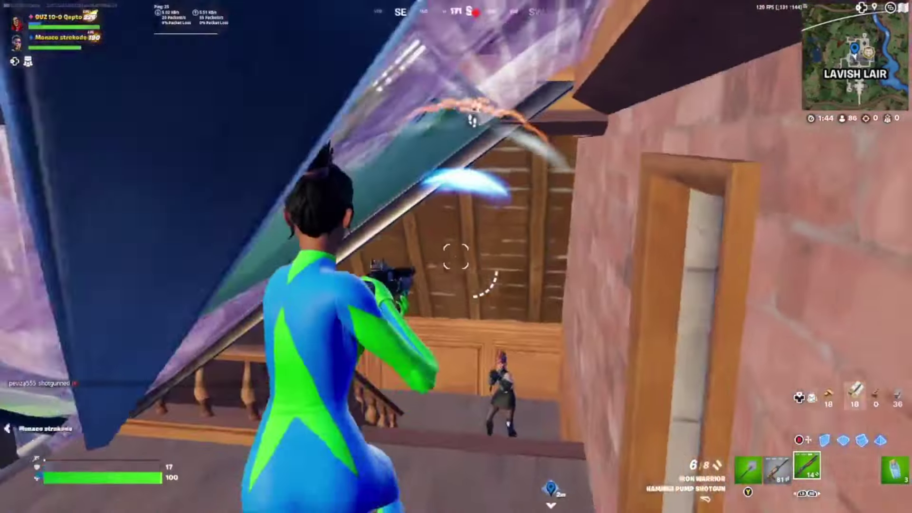
{"action": "key", "text": "q"}
{"action": "left_click", "coordinate": [456, 256]}
{"action": "key", "text": "6"}
{"action": "left_click", "coordinate": [456, 256]}
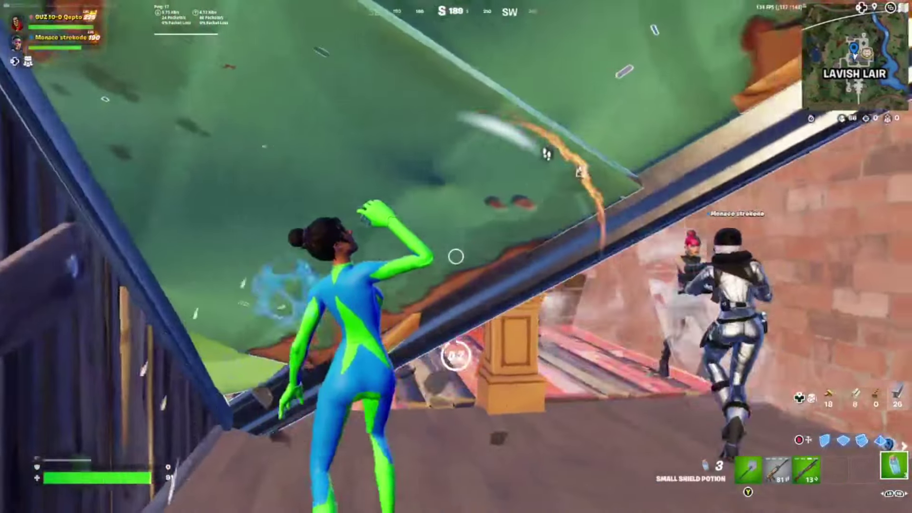
{"action": "key", "text": "3"}
{"action": "left_click", "coordinate": [456, 256]}
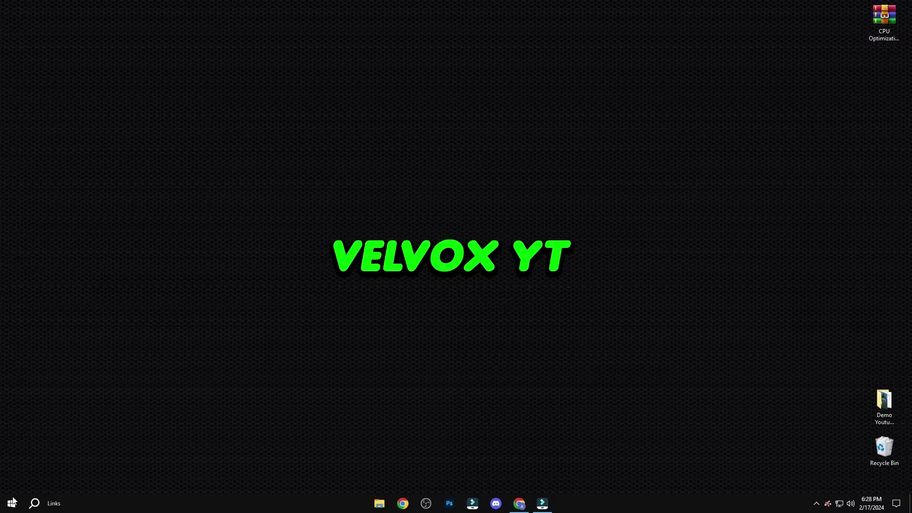
Run Msconfig to launch System Configuration and open the advanced boot options for the Windows 10 entry.
{"action": "right_click", "coordinate": [13, 499]}
{"action": "left_click", "coordinate": [31, 454]}
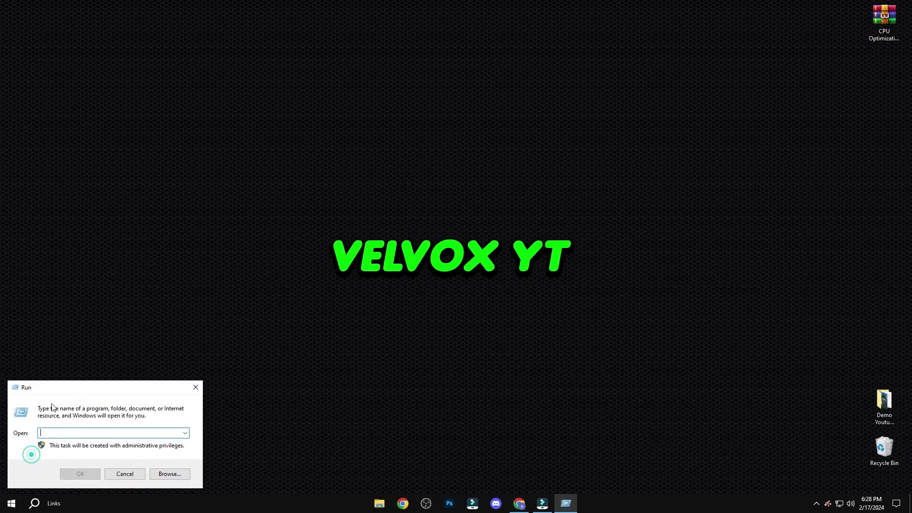
{"action": "left_click_drag", "start_coordinate": [61, 389], "coordinate": [366, 196]}
{"action": "type", "text": "M"}
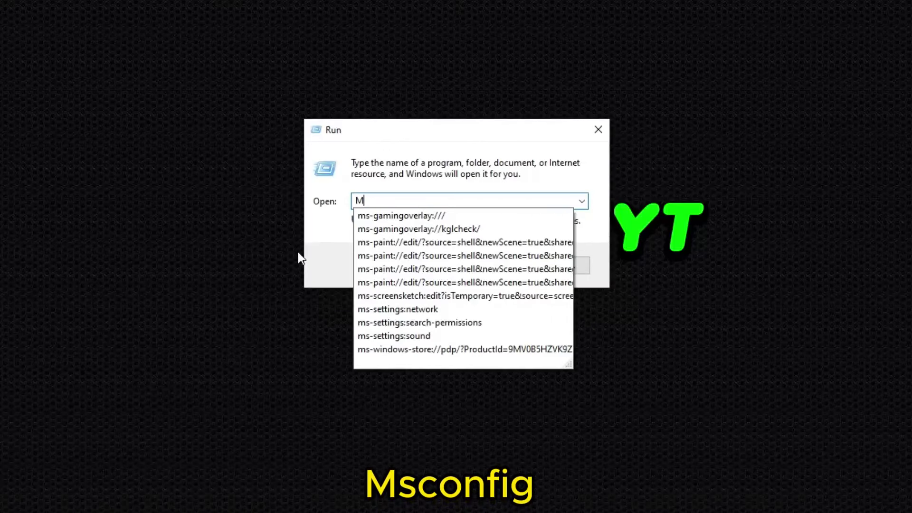
{"action": "type", "text": "sconfig"}
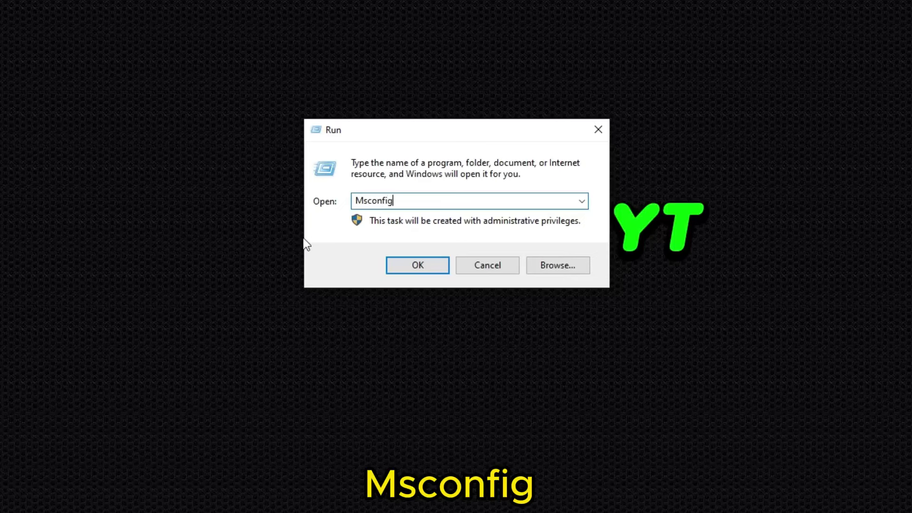
{"action": "double_click", "coordinate": [404, 201]}
{"action": "left_click", "coordinate": [402, 200]}
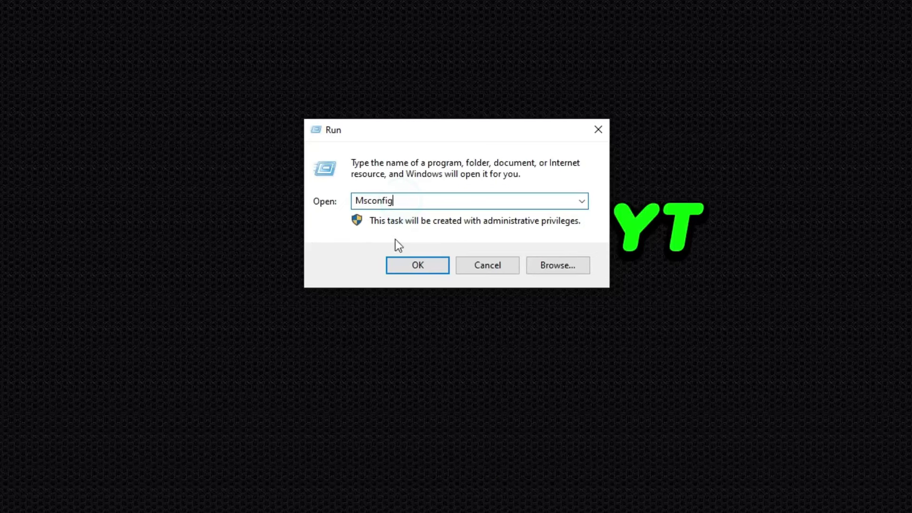
{"action": "left_click", "coordinate": [412, 267]}
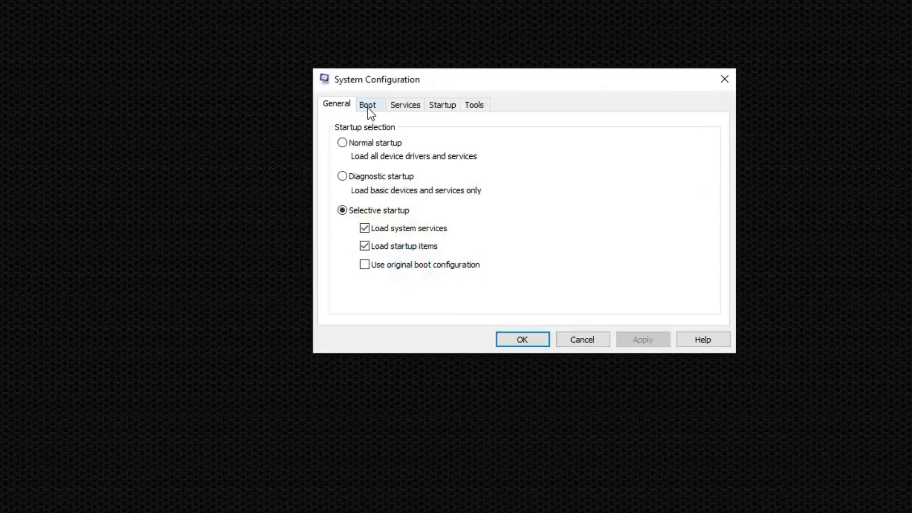
{"action": "left_click", "coordinate": [369, 106]}
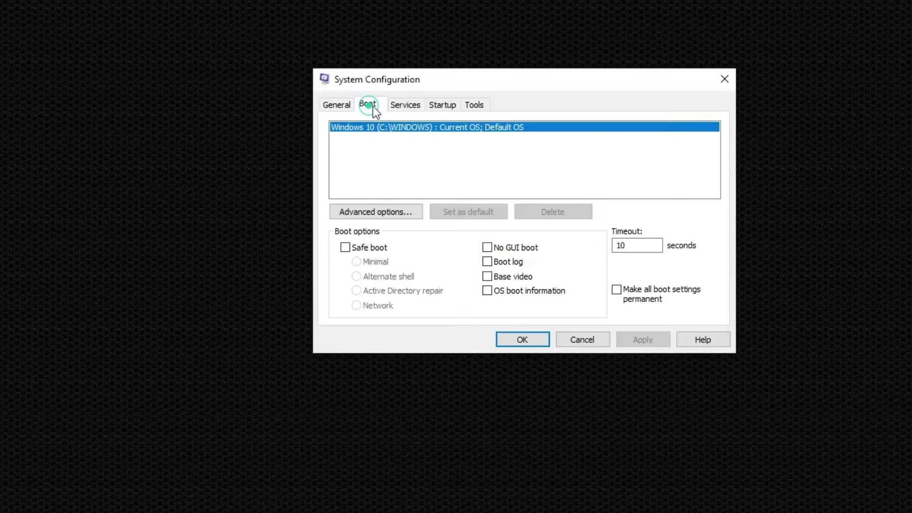
{"action": "left_click", "coordinate": [359, 217]}
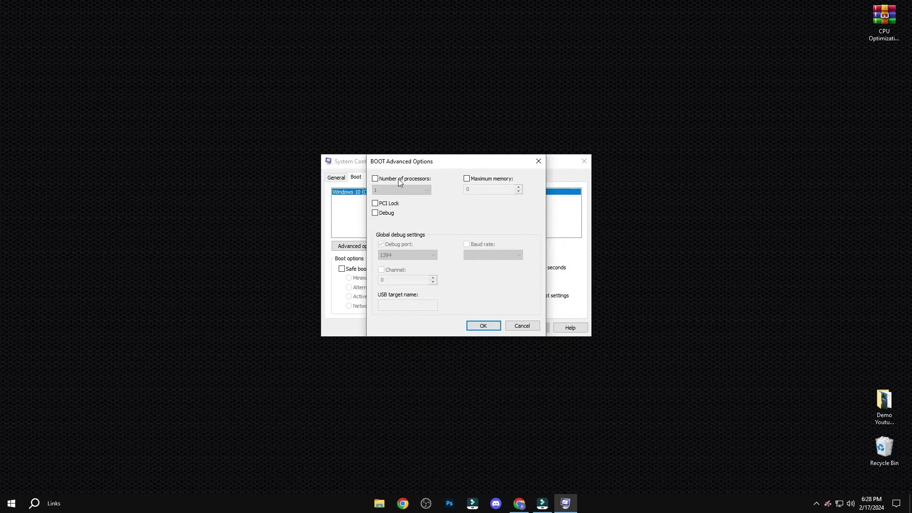
Look up the CPU's number of logical processors in Task Manager, and close Task Manager.
{"action": "right_click", "coordinate": [655, 503]}
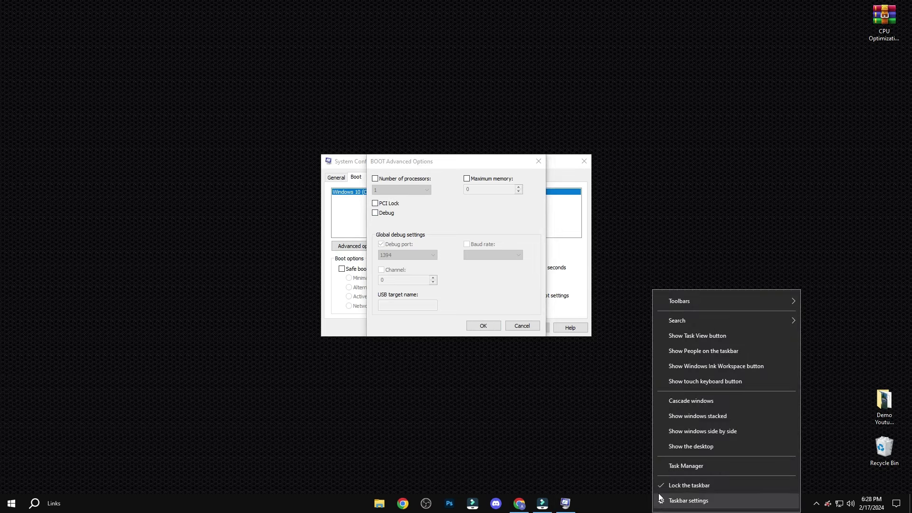
{"action": "left_click", "coordinate": [688, 465]}
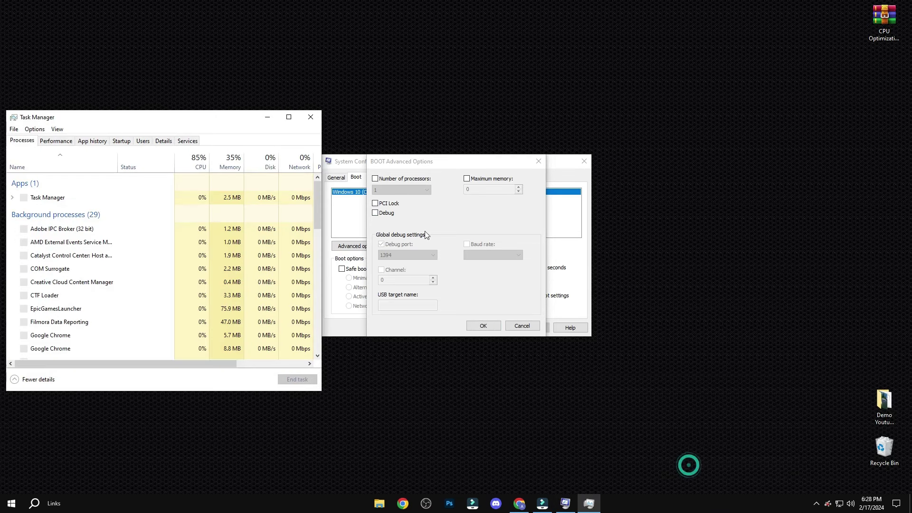
{"action": "left_click_drag", "start_coordinate": [207, 116], "coordinate": [221, 93]}
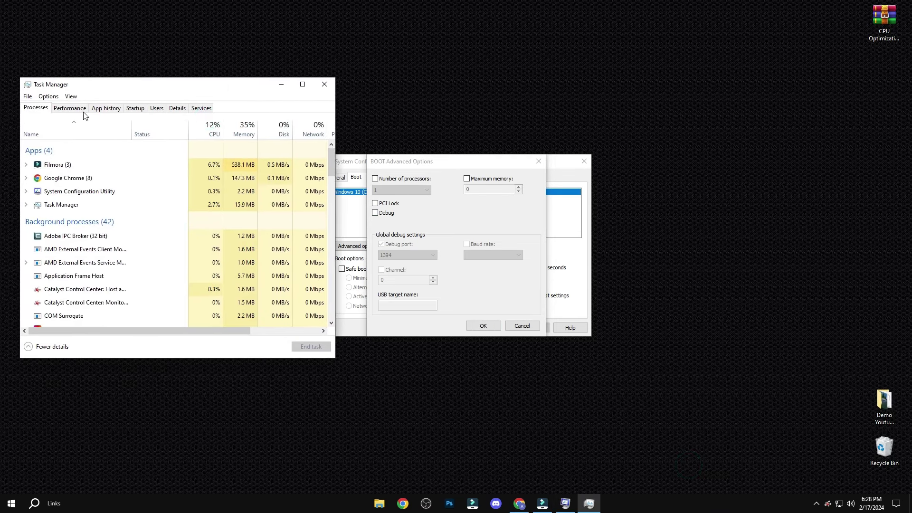
{"action": "left_click", "coordinate": [70, 109]}
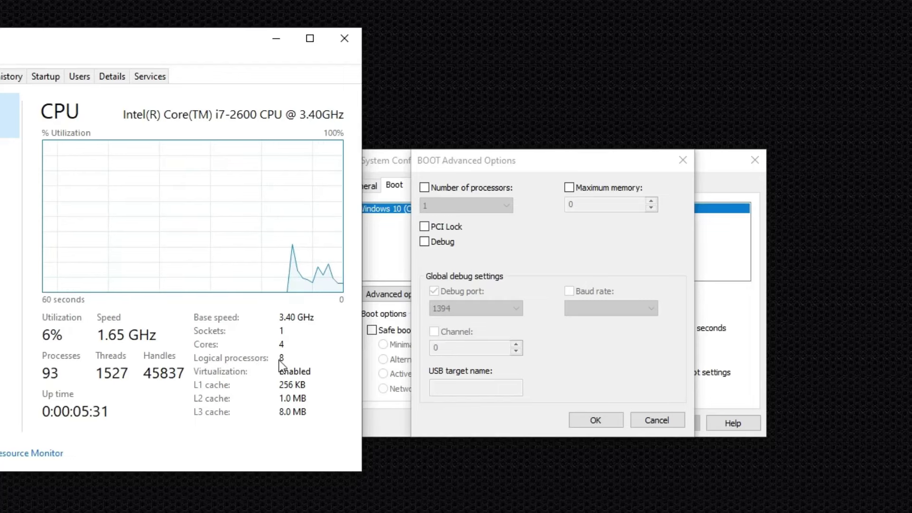
{"action": "left_click", "coordinate": [346, 39]}
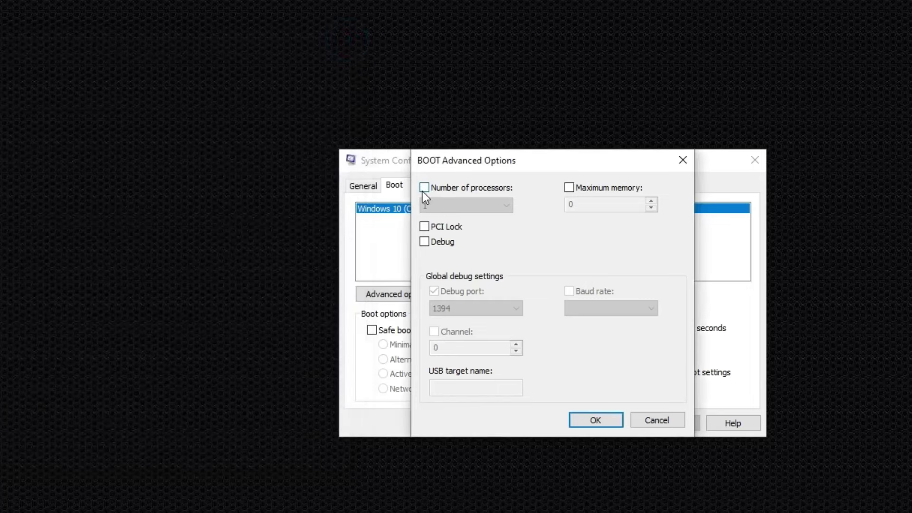
Set the number of boot processors to 8, apply the boot settings, and exit System Configuration without restarting.
{"action": "left_click", "coordinate": [424, 188]}
{"action": "left_click", "coordinate": [449, 204]}
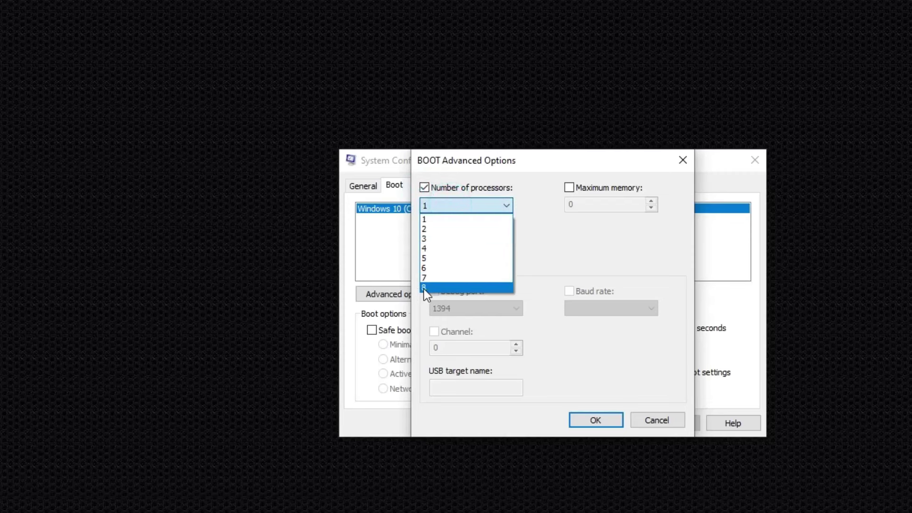
{"action": "left_click", "coordinate": [423, 289]}
{"action": "left_click", "coordinate": [610, 419]}
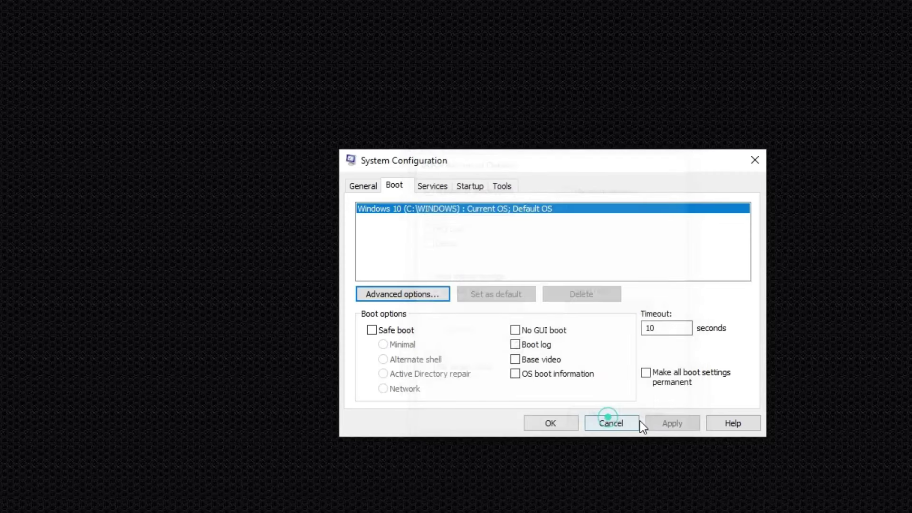
{"action": "left_click", "coordinate": [674, 423]}
{"action": "left_click", "coordinate": [554, 420]}
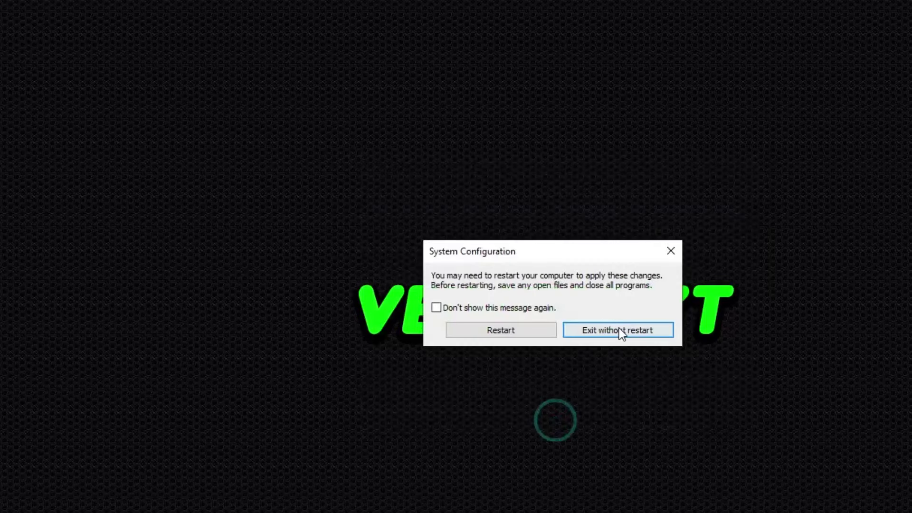
{"action": "left_click", "coordinate": [615, 332]}
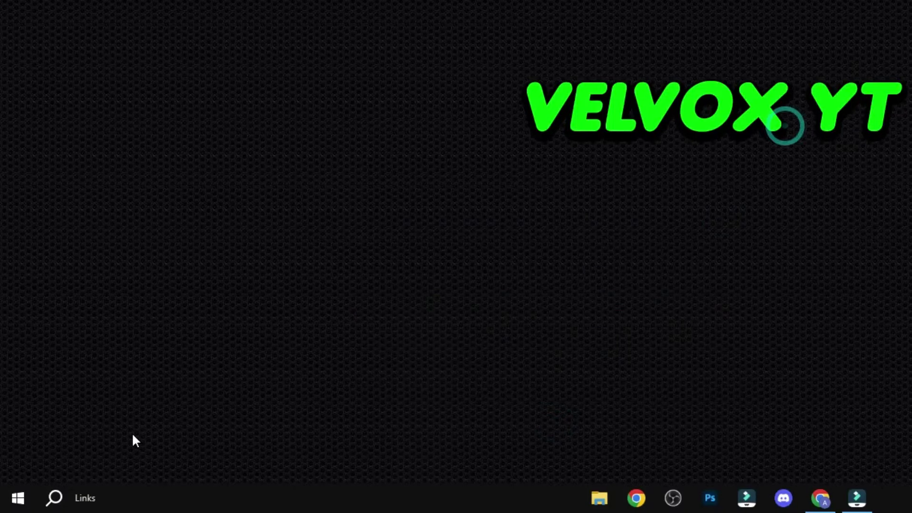
Search Windows for Performance Monitor and run it as administrator.
{"action": "left_click", "coordinate": [53, 497]}
{"action": "type", "text": "per"}
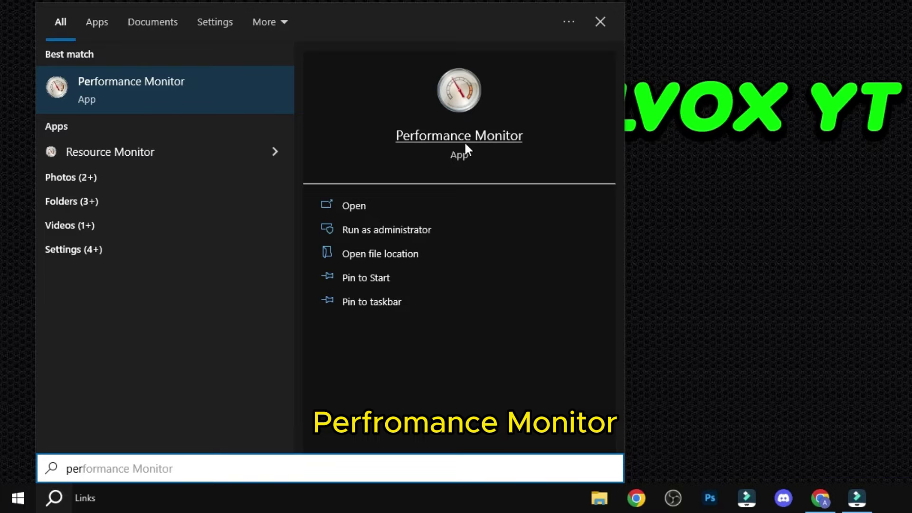
{"action": "left_click", "coordinate": [364, 235]}
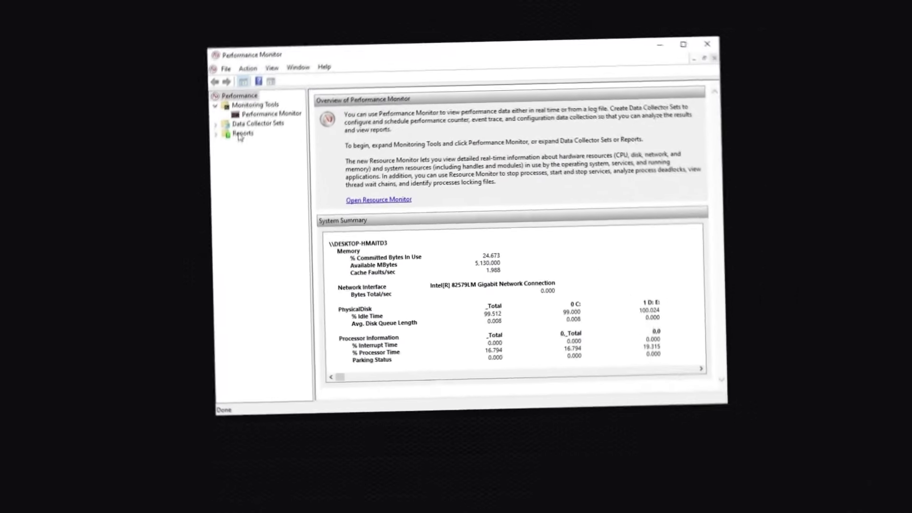
Start a new user-defined data collector set named CPU, created manually, with performance counter data logs.
{"action": "left_click", "coordinate": [217, 117]}
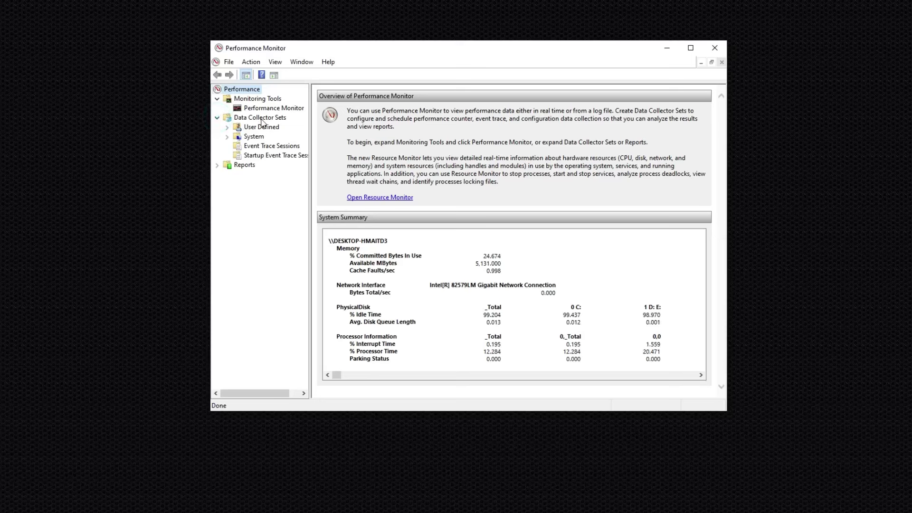
{"action": "left_click", "coordinate": [258, 128]}
{"action": "right_click", "coordinate": [439, 156]}
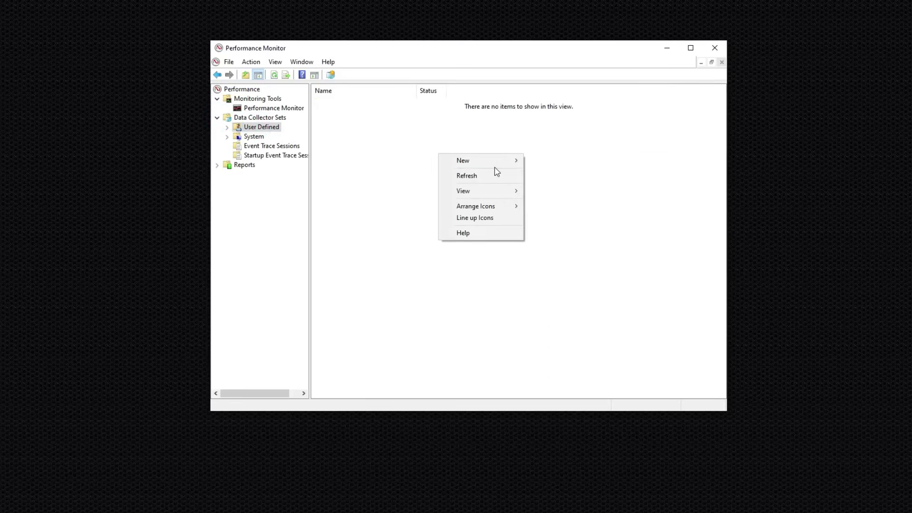
{"action": "mouse_move", "coordinate": [461, 164]}
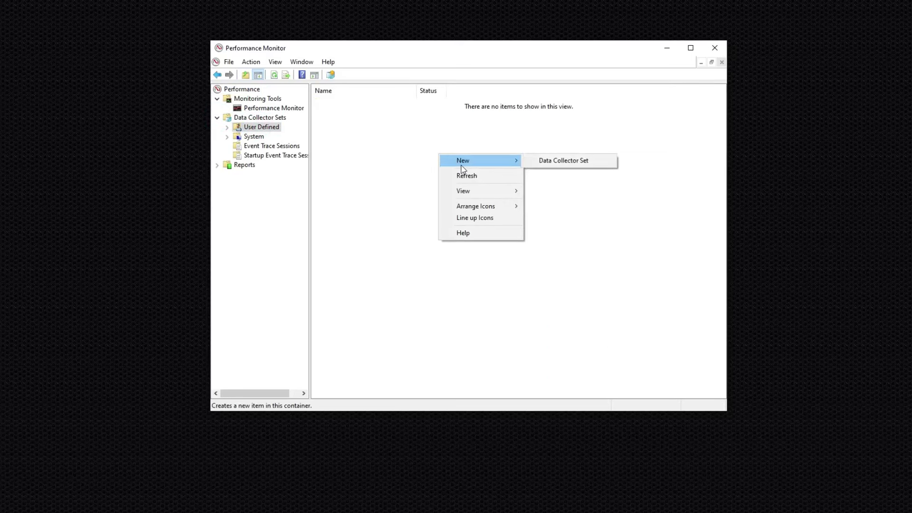
{"action": "left_click", "coordinate": [542, 166]}
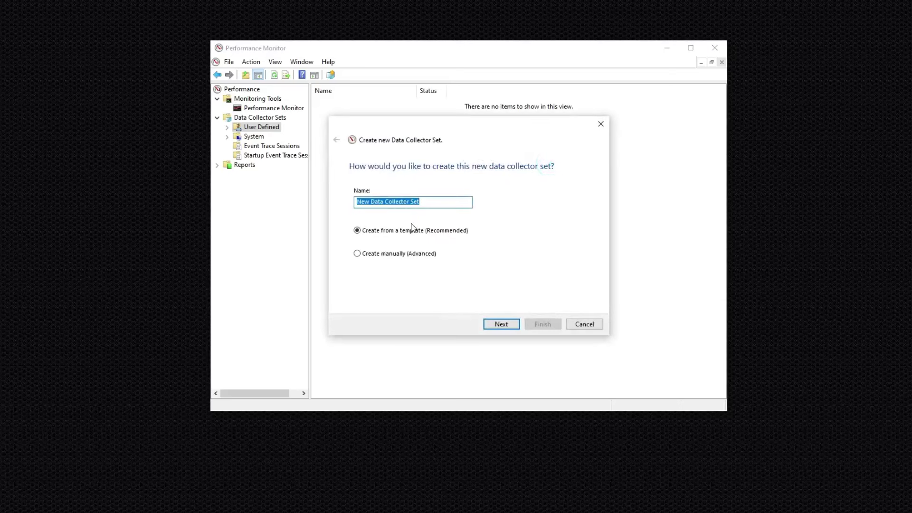
{"action": "type", "text": "CPU"}
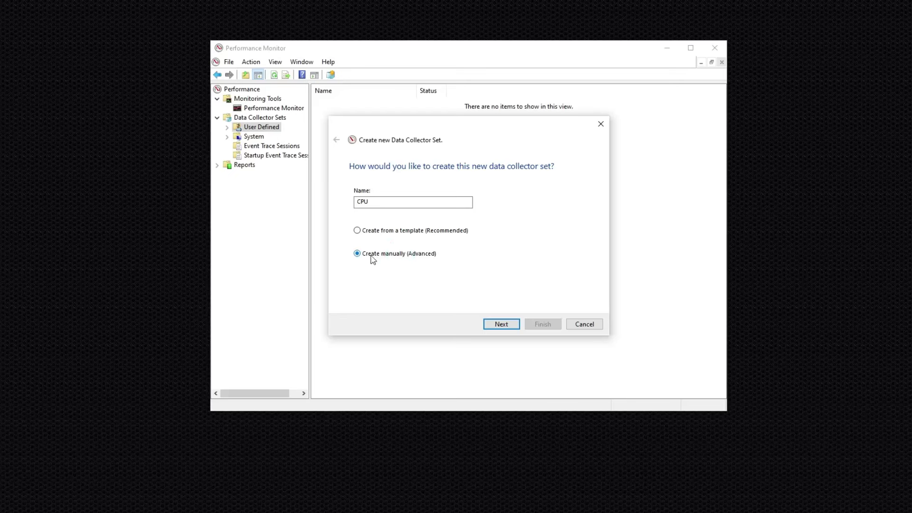
{"action": "left_click", "coordinate": [503, 327]}
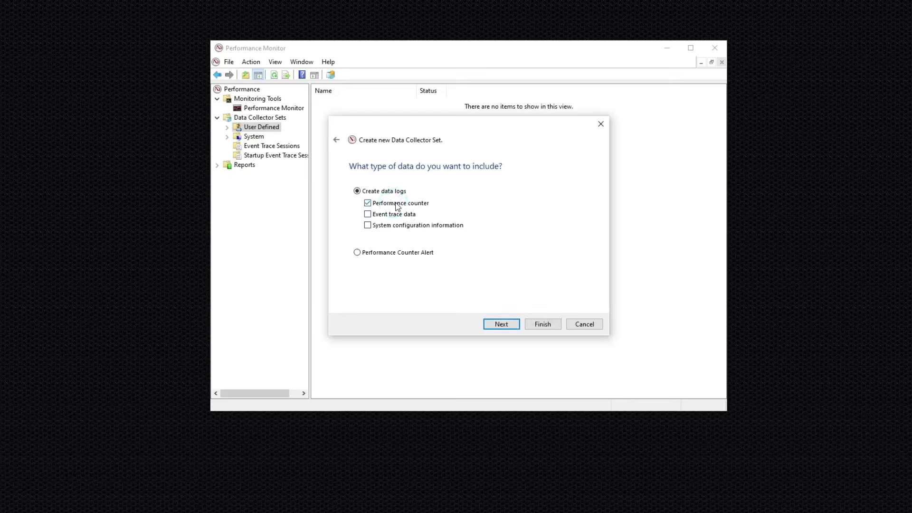
{"action": "left_click", "coordinate": [496, 326]}
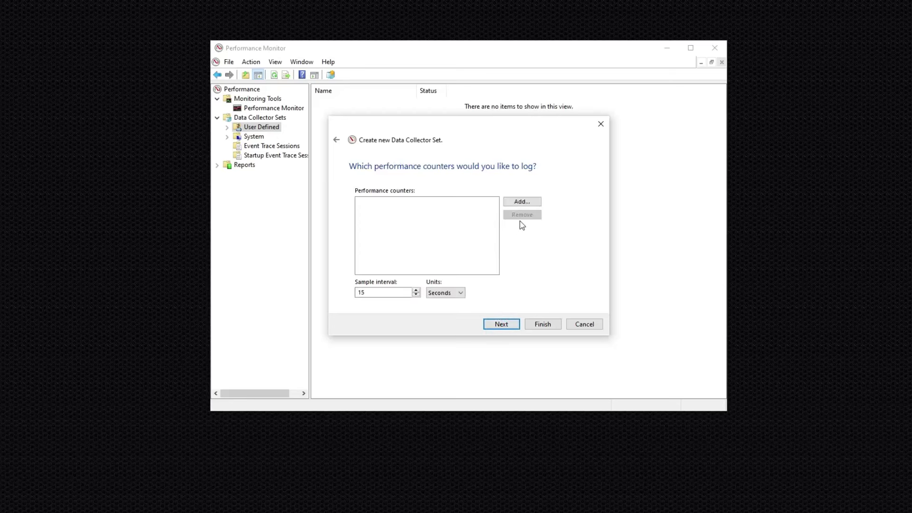
Add the Processor counters for instance 7 to the performance counters logged by the CPU collector set.
{"action": "left_click", "coordinate": [521, 202]}
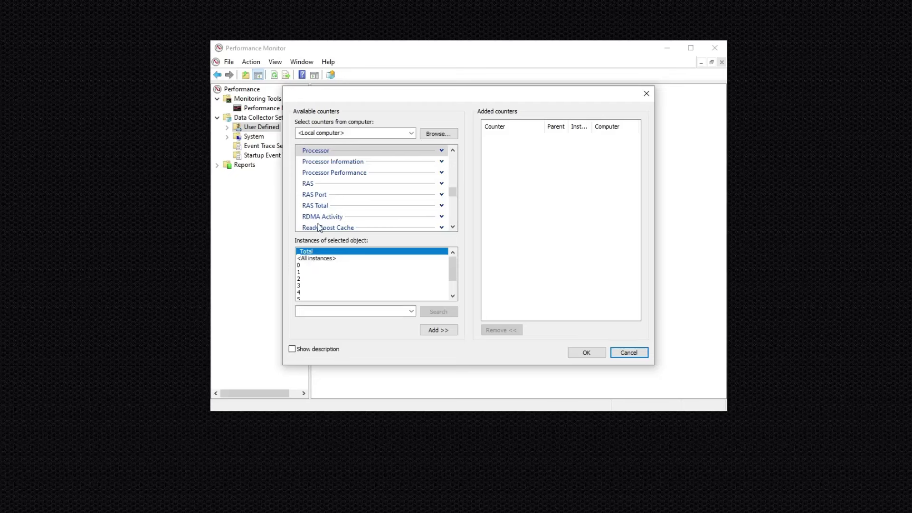
{"action": "scroll", "coordinate": [319, 218], "scroll_direction": "up", "scroll_amount": 1}
{"action": "left_click", "coordinate": [310, 179]}
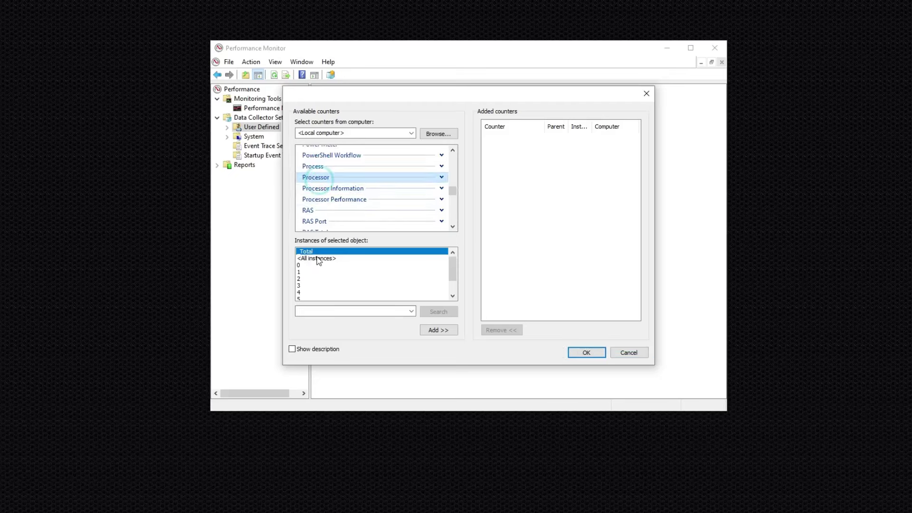
{"action": "scroll", "coordinate": [321, 285], "scroll_direction": "down", "scroll_amount": 1}
{"action": "left_click", "coordinate": [313, 292]}
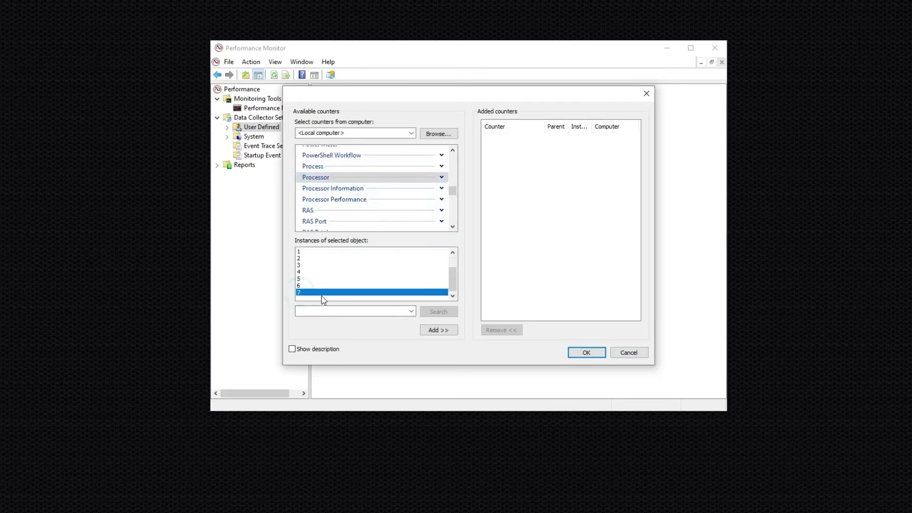
{"action": "left_click", "coordinate": [438, 333]}
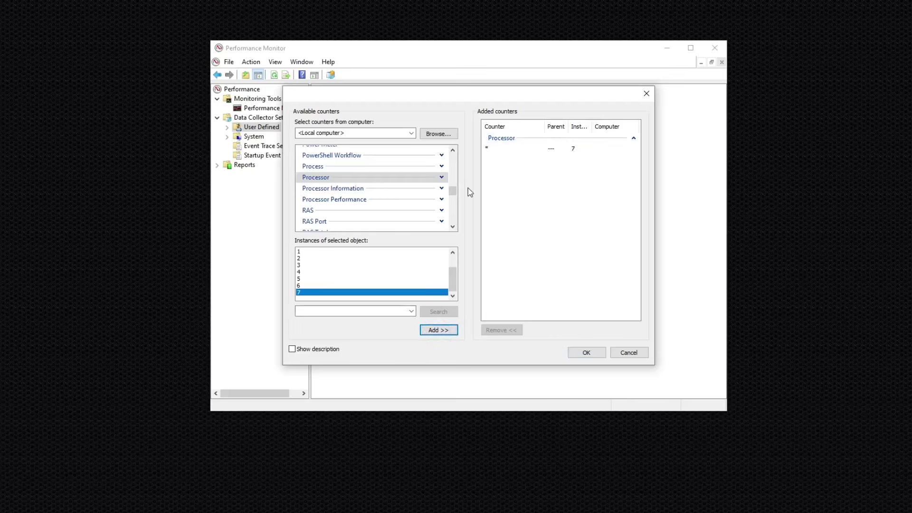
Add the Process object's Thread Count counter for the _Total instance to the CPU set and accept the counter selection.
{"action": "left_click", "coordinate": [312, 167]}
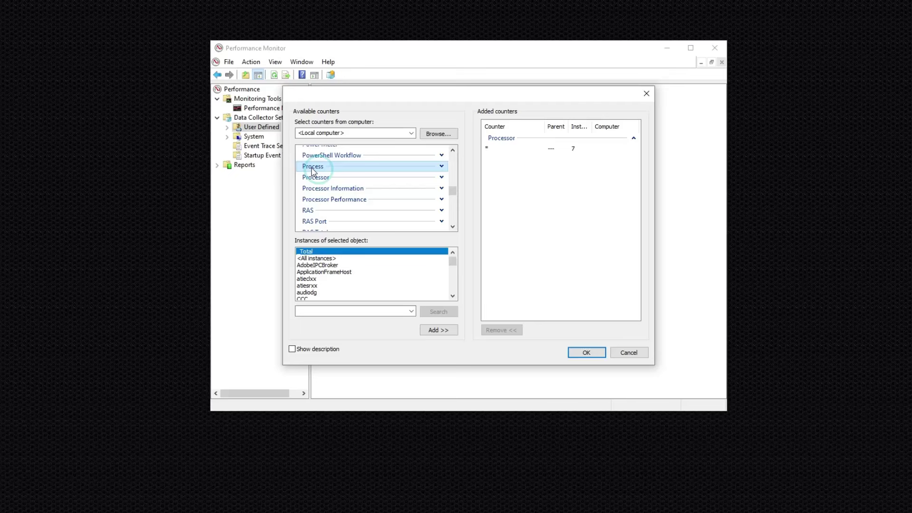
{"action": "left_click", "coordinate": [441, 166]}
{"action": "scroll", "coordinate": [340, 212], "scroll_direction": "down", "scroll_amount": 5}
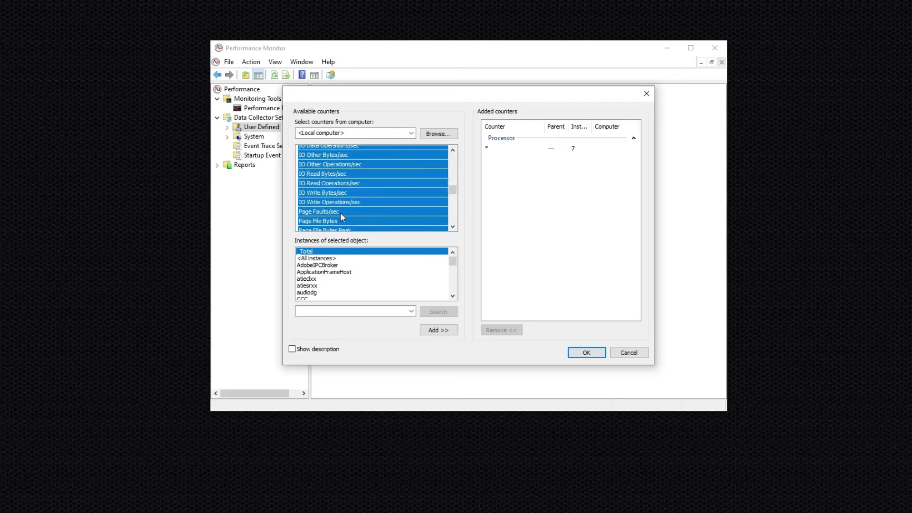
{"action": "scroll", "coordinate": [341, 209], "scroll_direction": "down", "scroll_amount": 2}
{"action": "left_click", "coordinate": [336, 201]}
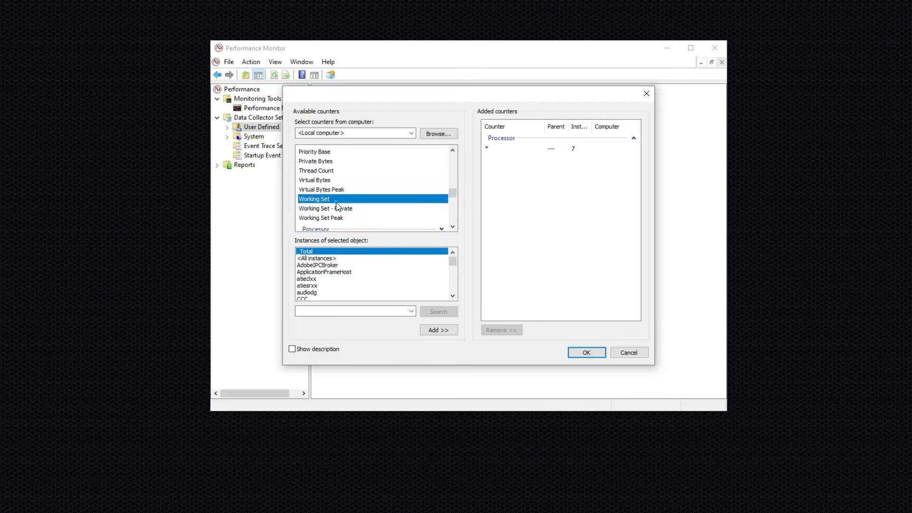
{"action": "scroll", "coordinate": [338, 208], "scroll_direction": "up", "scroll_amount": 2}
{"action": "scroll", "coordinate": [333, 204], "scroll_direction": "up", "scroll_amount": 1}
{"action": "scroll", "coordinate": [332, 204], "scroll_direction": "down", "scroll_amount": 5}
{"action": "scroll", "coordinate": [331, 200], "scroll_direction": "up", "scroll_amount": 1}
{"action": "scroll", "coordinate": [331, 200], "scroll_direction": "up", "scroll_amount": 2}
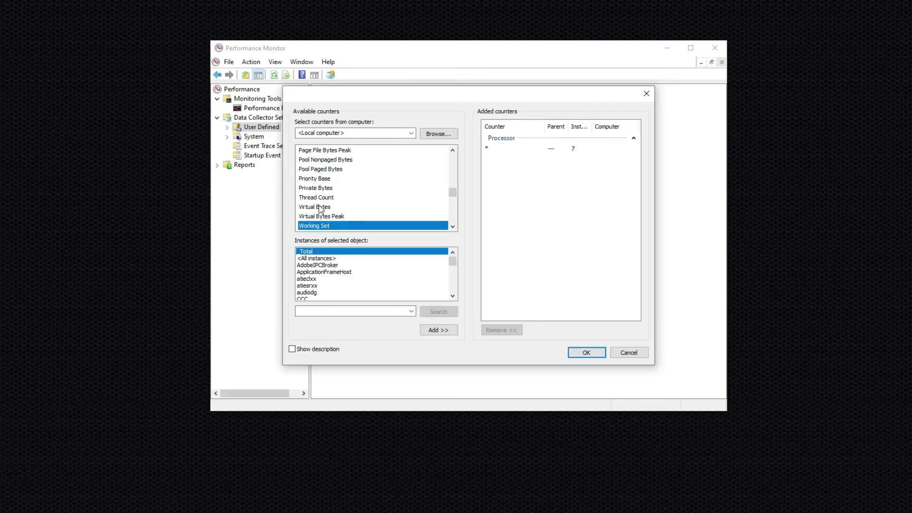
{"action": "left_click", "coordinate": [319, 200]}
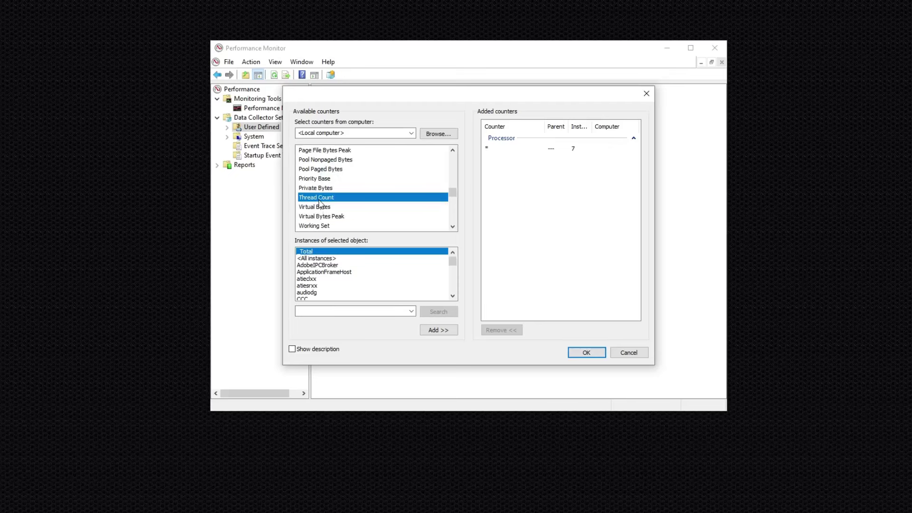
{"action": "left_click", "coordinate": [437, 330]}
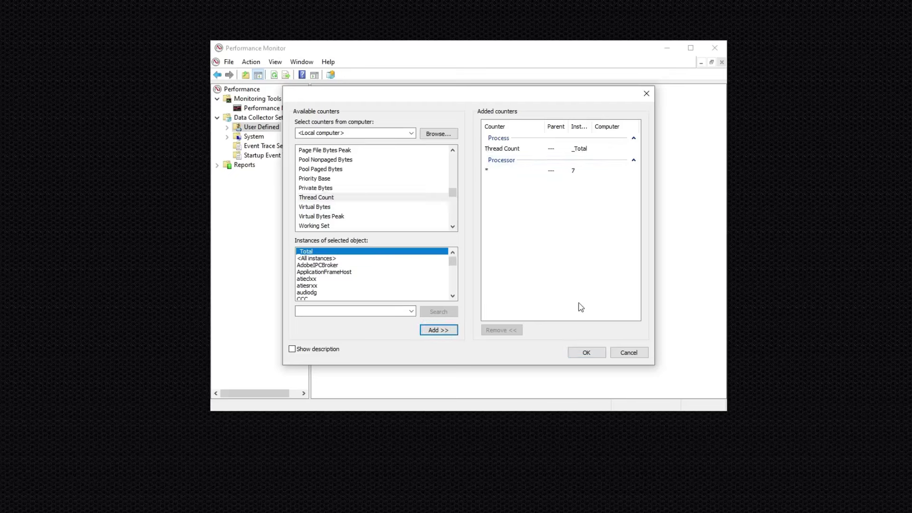
{"action": "left_click", "coordinate": [587, 354]}
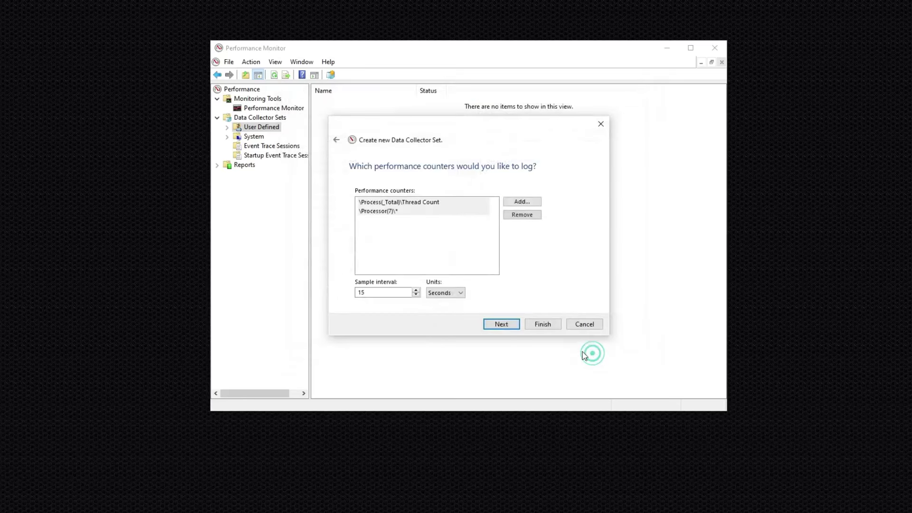
Finish creating the CPU data collector set with the default location and Save and close, and exit Performance Monitor.
{"action": "left_click", "coordinate": [501, 325]}
{"action": "left_click", "coordinate": [501, 324]}
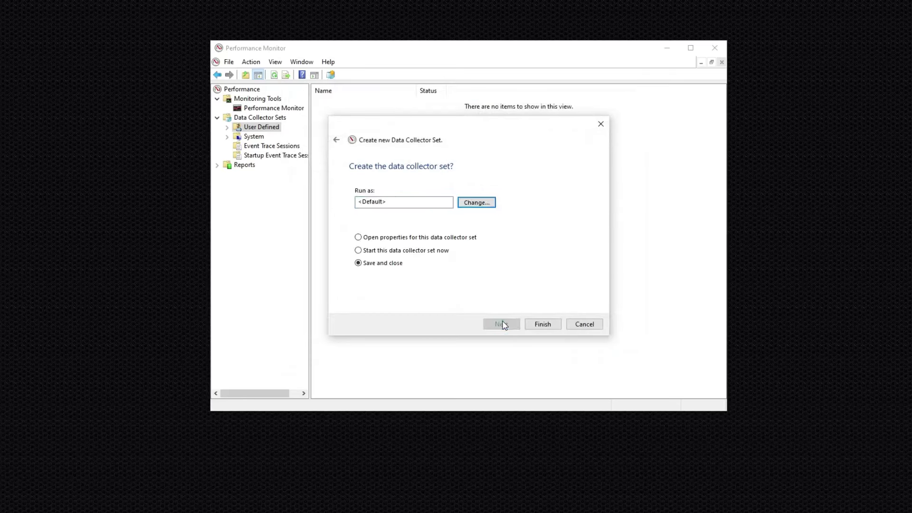
{"action": "left_click", "coordinate": [542, 325]}
{"action": "left_click", "coordinate": [332, 105]}
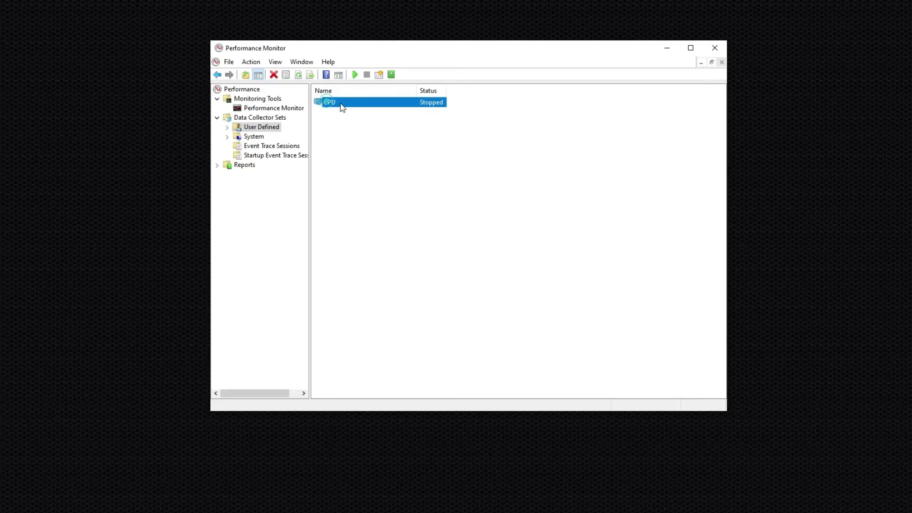
{"action": "left_click", "coordinate": [715, 48]}
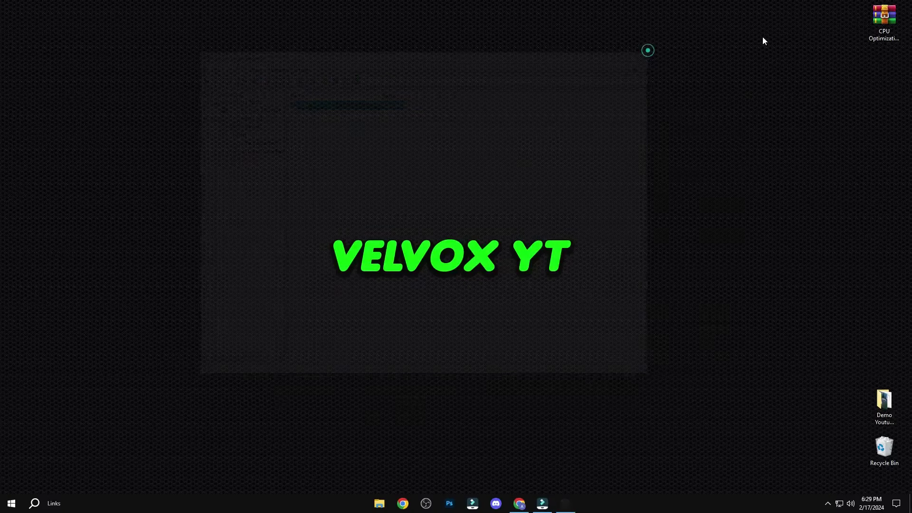
Extract the CPU Optimization PACK archive on the desktop and place the extracted folder beside it near the desktop's centre.
{"action": "left_click_drag", "start_coordinate": [876, 18], "coordinate": [457, 125]}
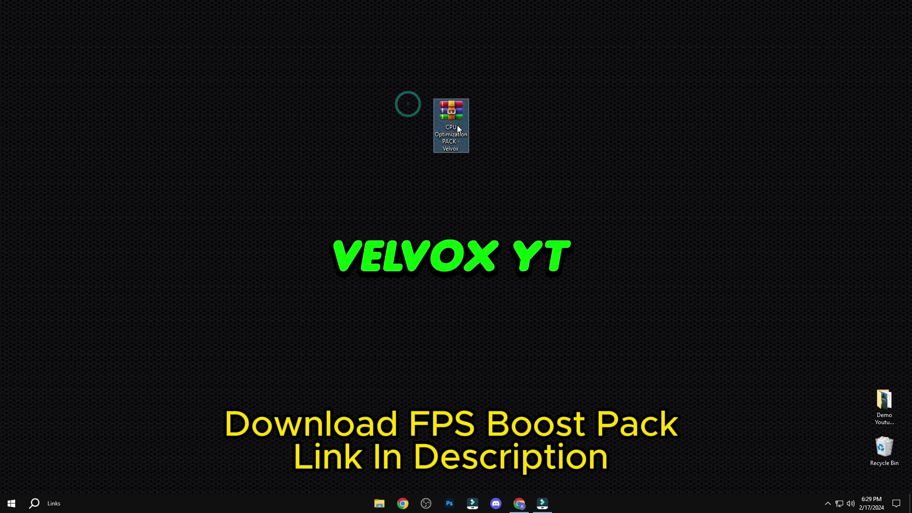
{"action": "right_click", "coordinate": [457, 125]}
{"action": "left_click", "coordinate": [488, 163]}
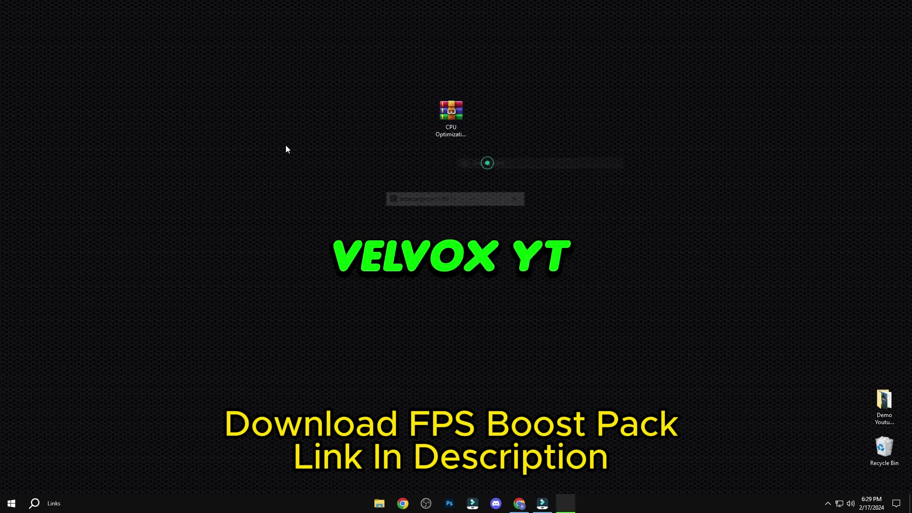
{"action": "left_click_drag", "start_coordinate": [17, 19], "coordinate": [388, 87]}
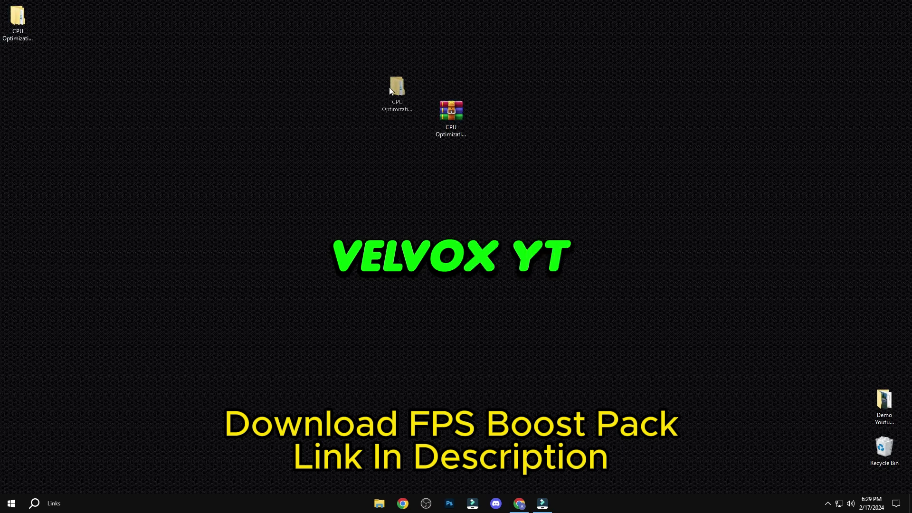
{"action": "right_click", "coordinate": [408, 109]}
{"action": "left_click", "coordinate": [101, 26]}
{"action": "mouse_move", "coordinate": [16, 19]}
{"action": "left_mouse_down"}
{"action": "mouse_move", "coordinate": [8, 17]}
{"action": "mouse_move", "coordinate": [417, 114]}
{"action": "left_mouse_up"}
{"action": "left_click_drag", "start_coordinate": [379, 92], "coordinate": [437, 170]}
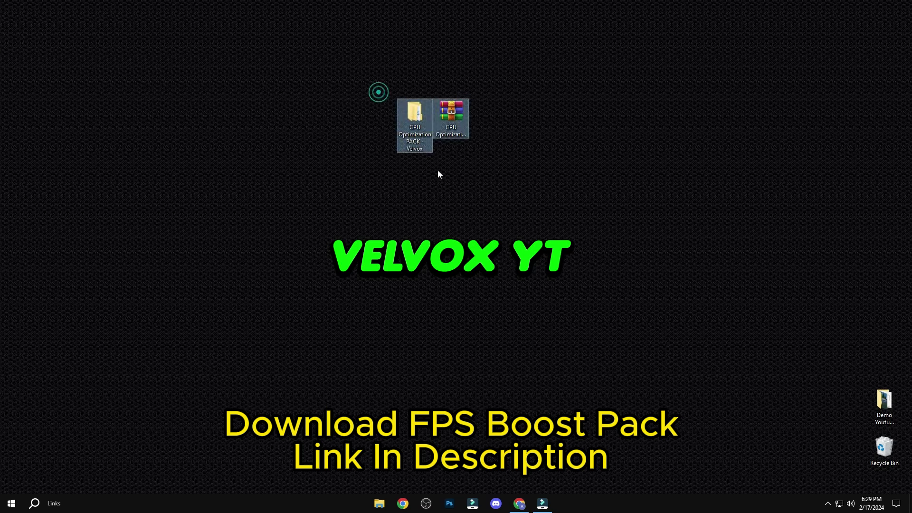
{"action": "left_click_drag", "start_coordinate": [348, 69], "coordinate": [433, 147]}
{"action": "left_click_drag", "start_coordinate": [464, 175], "coordinate": [444, 159]}
{"action": "left_click_drag", "start_coordinate": [366, 71], "coordinate": [468, 184]}
{"action": "left_click", "coordinate": [468, 183]}
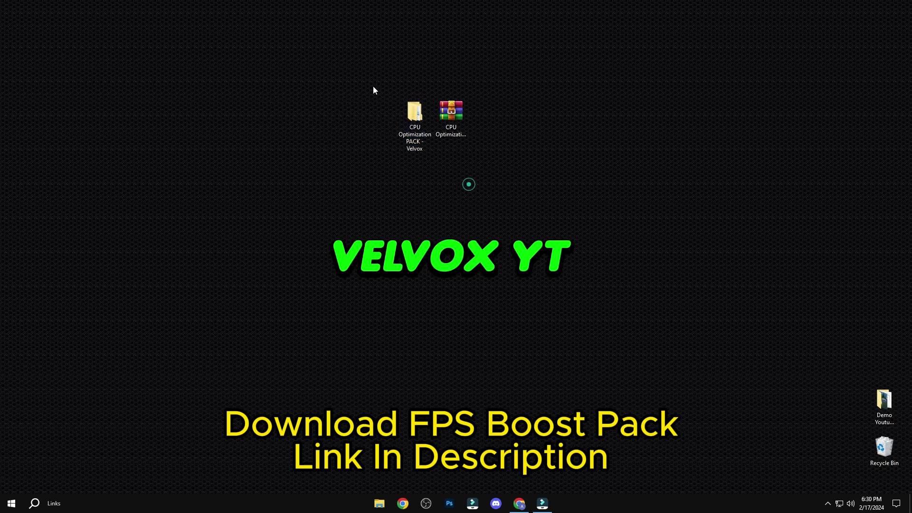
{"action": "left_click_drag", "start_coordinate": [373, 86], "coordinate": [468, 189]}
{"action": "left_click", "coordinate": [468, 190]}
{"action": "left_click_drag", "start_coordinate": [364, 90], "coordinate": [456, 171]}
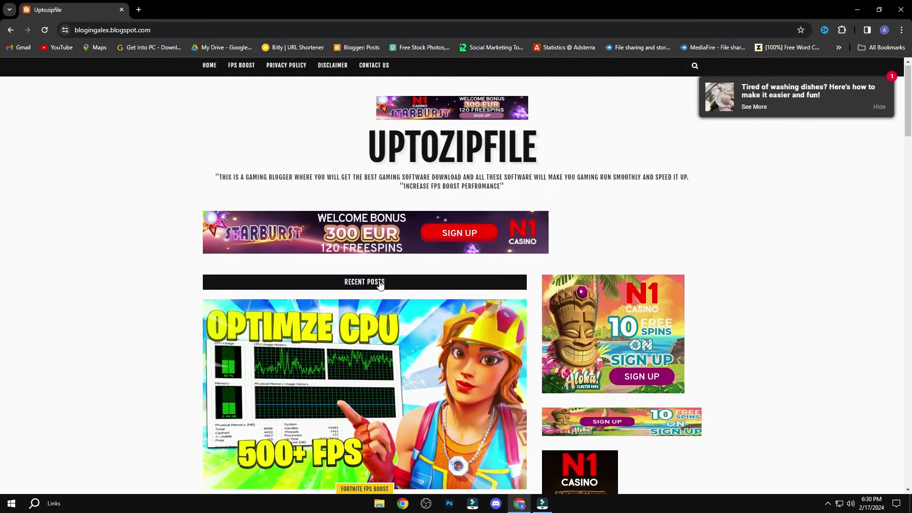
Open the Uptozipfile blog post on getting 500+ FPS in Fortnite and examine its download section.
{"action": "scroll", "coordinate": [284, 257], "scroll_direction": "down", "scroll_amount": 2}
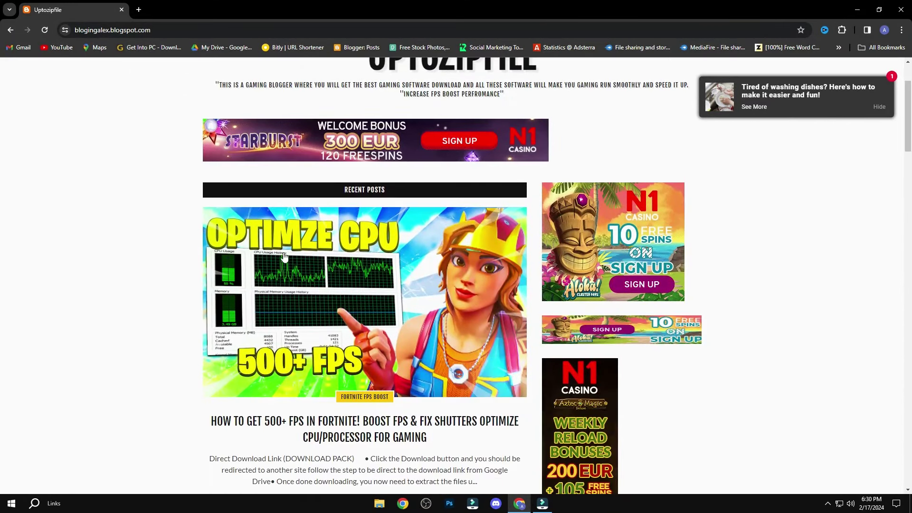
{"action": "left_click", "coordinate": [373, 301]}
{"action": "left_click", "coordinate": [126, 4]}
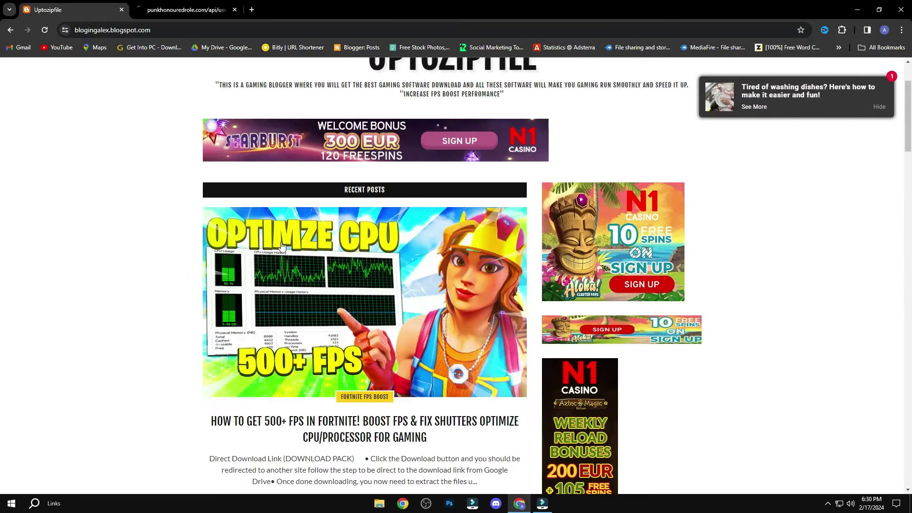
{"action": "left_click", "coordinate": [321, 278]}
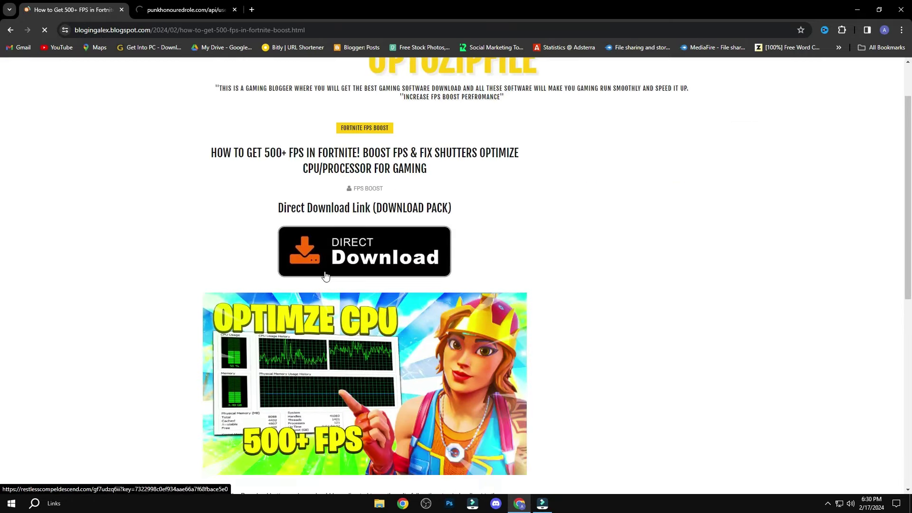
{"action": "scroll", "coordinate": [328, 275], "scroll_direction": "down", "scroll_amount": 4}
{"action": "scroll", "coordinate": [327, 275], "scroll_direction": "down", "scroll_amount": 3}
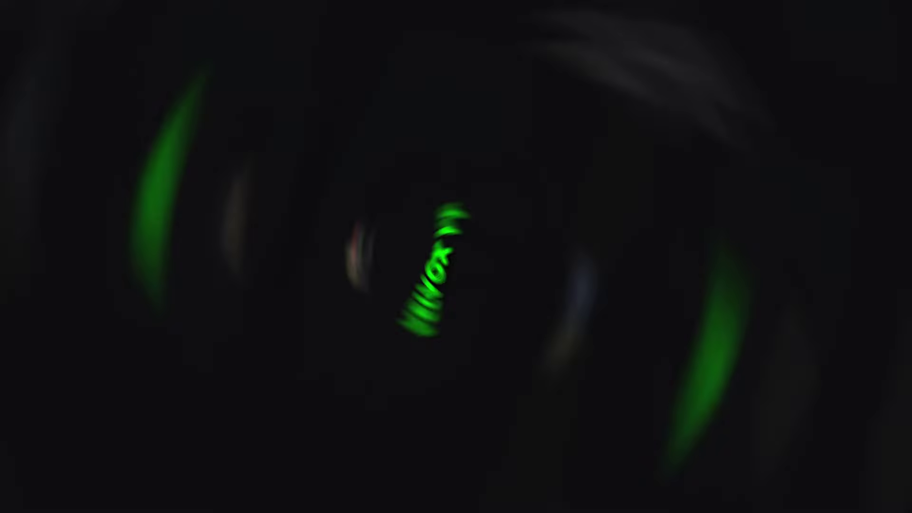
Open the extracted CPU Optimization PACK folder on the desktop and go into its 1 - CPU Optimization subfolder.
{"action": "right_click", "coordinate": [416, 125]}
{"action": "left_click", "coordinate": [422, 130]}
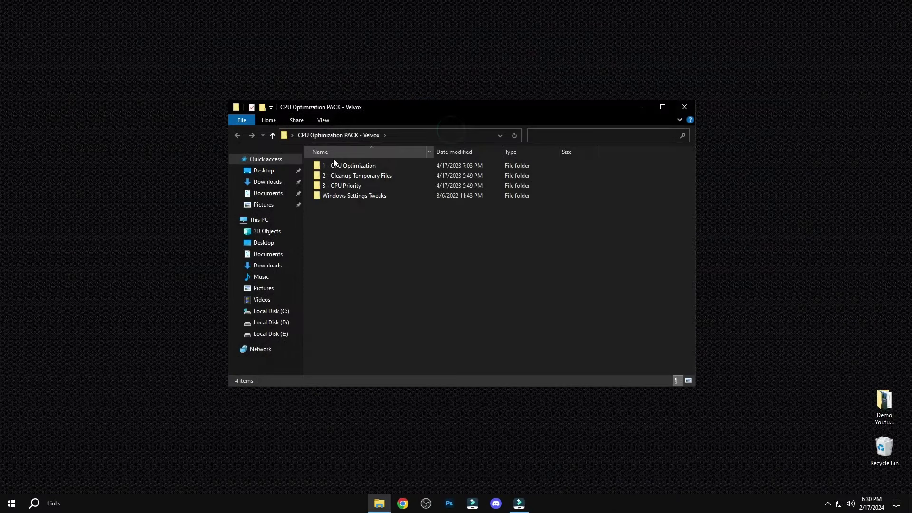
{"action": "left_click", "coordinate": [321, 154]}
{"action": "right_click", "coordinate": [322, 154]}
{"action": "left_click", "coordinate": [342, 161]}
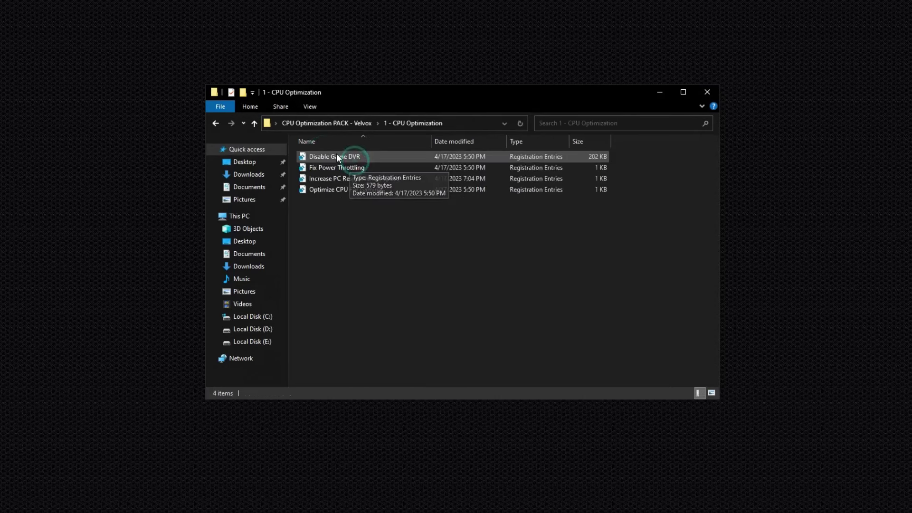
Merge the Disable Game DVR and Fix Power Throttling registry files into the Windows registry.
{"action": "right_click", "coordinate": [336, 154]}
{"action": "left_click", "coordinate": [366, 163]}
{"action": "left_click", "coordinate": [534, 264]}
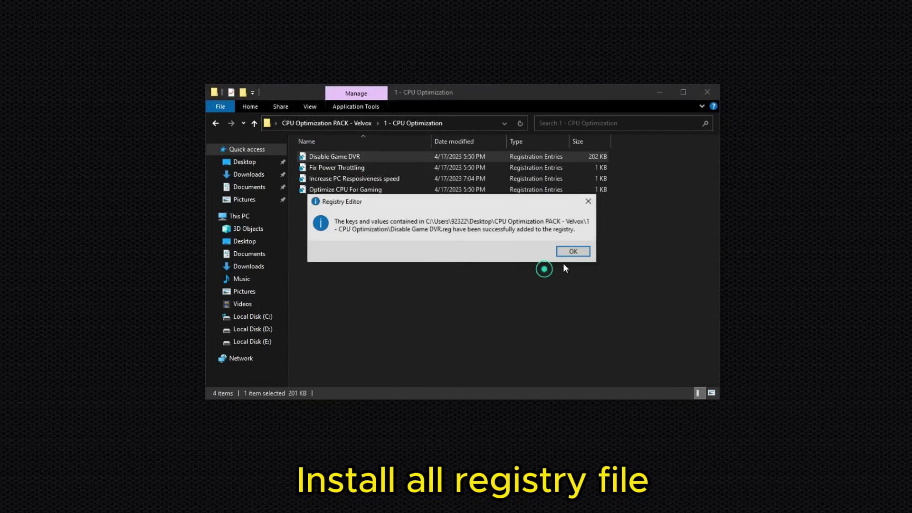
{"action": "left_click", "coordinate": [573, 252]}
{"action": "right_click", "coordinate": [355, 166]}
{"action": "left_click", "coordinate": [388, 172]}
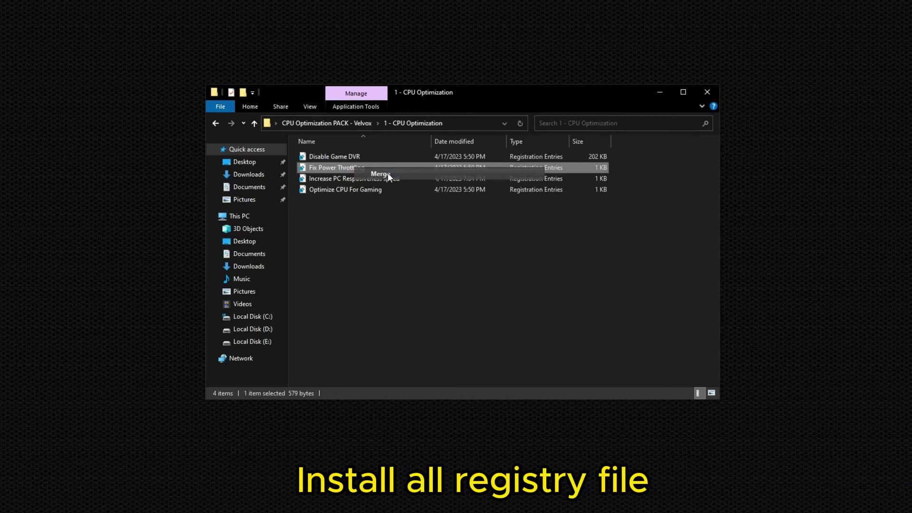
{"action": "left_click", "coordinate": [534, 267]}
{"action": "left_click", "coordinate": [573, 253]}
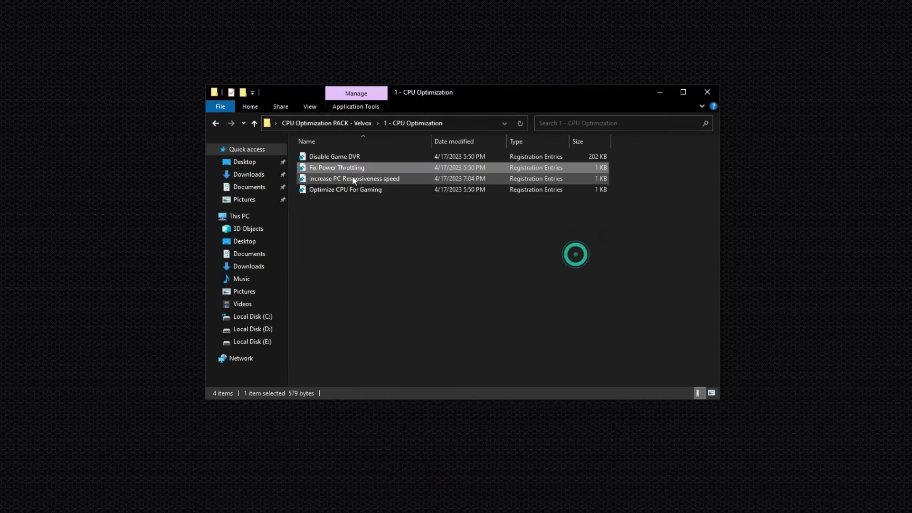
Merge the Increase PC Resposiveness speed and Optimize CPU For Gaming registry files into the Windows registry.
{"action": "right_click", "coordinate": [348, 179]}
{"action": "left_click", "coordinate": [375, 187]}
{"action": "left_click", "coordinate": [533, 265]}
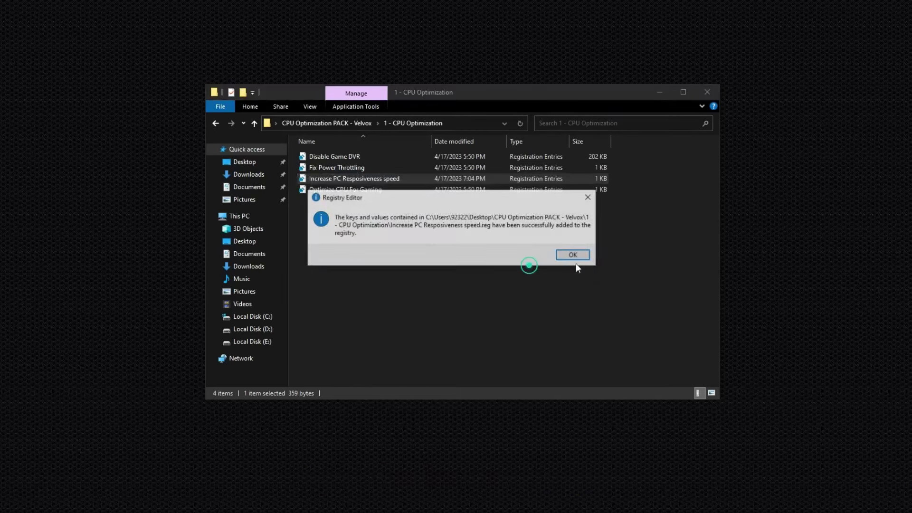
{"action": "left_click", "coordinate": [574, 258]}
{"action": "right_click", "coordinate": [352, 193]}
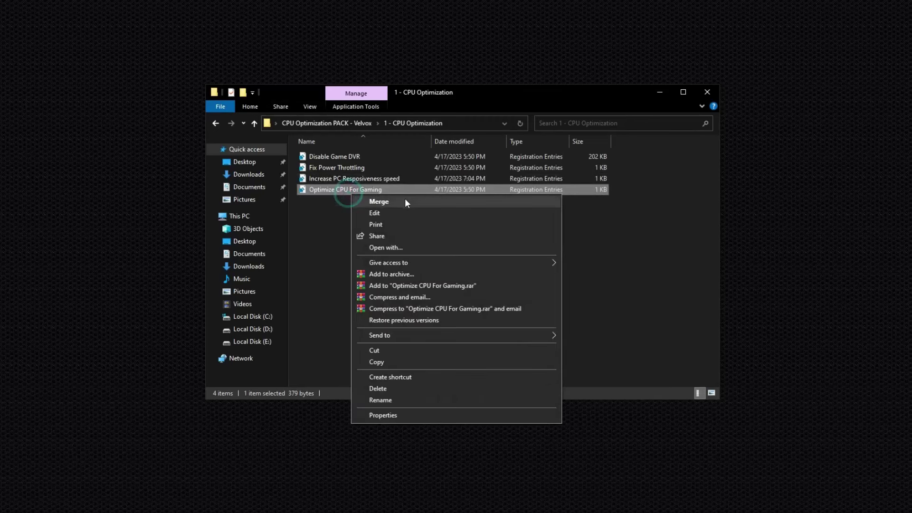
{"action": "left_click", "coordinate": [405, 198]}
{"action": "left_click", "coordinate": [533, 265]}
{"action": "left_click", "coordinate": [580, 254]}
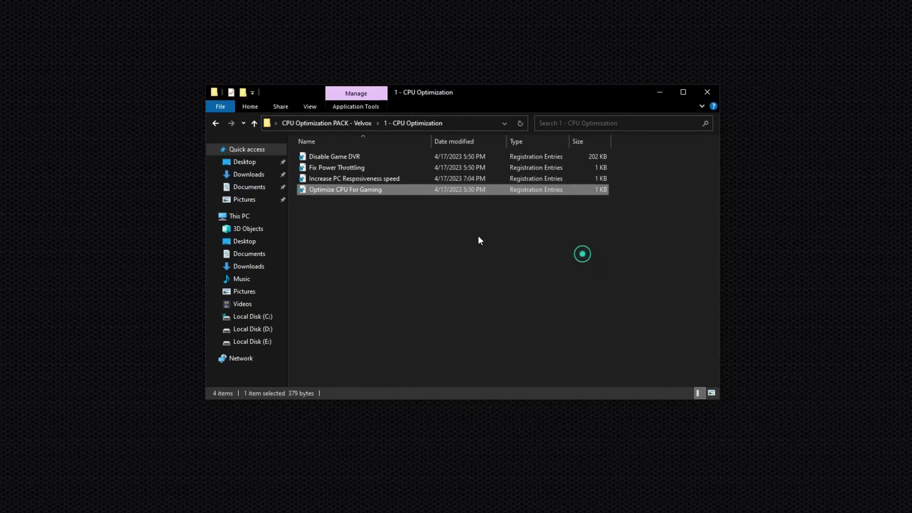
Run the Clean Temporary files batch file from the 2 - Cleanup Temporary Files folder as administrator and confirm deleting all temporary files.
{"action": "left_click", "coordinate": [215, 123]}
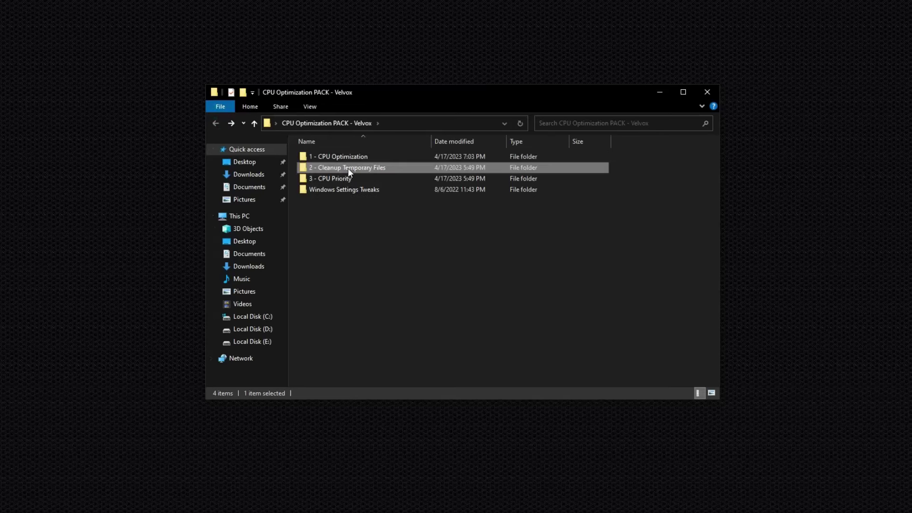
{"action": "double_click", "coordinate": [348, 168]}
{"action": "right_click", "coordinate": [340, 158]}
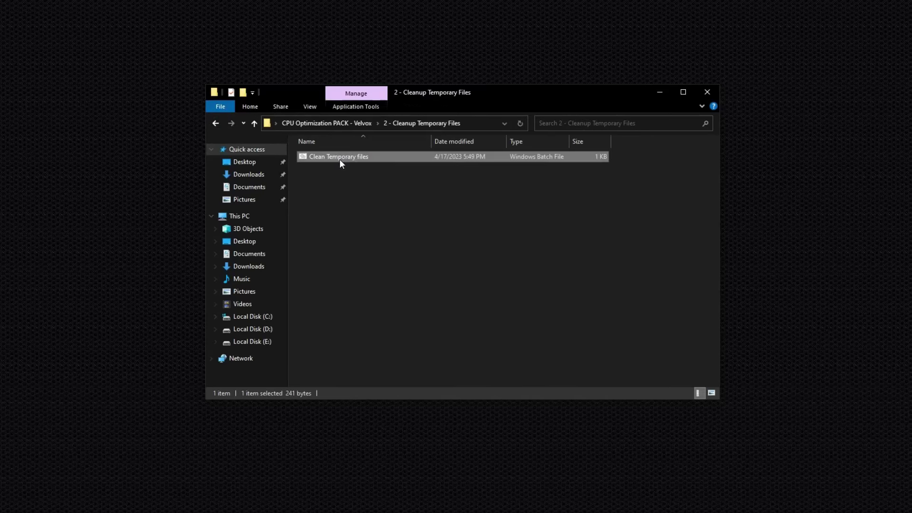
{"action": "left_click", "coordinate": [374, 202]}
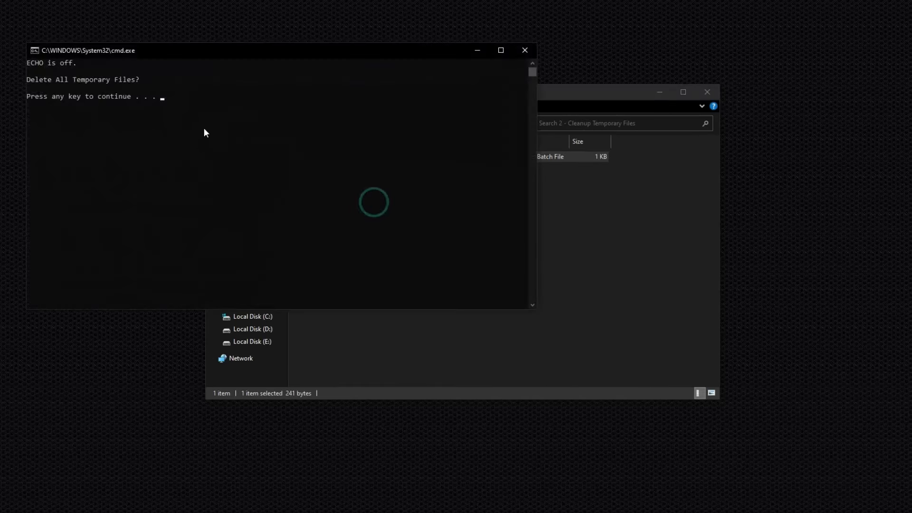
{"action": "key", "text": "Return"}
{"action": "key", "text": "Return"}
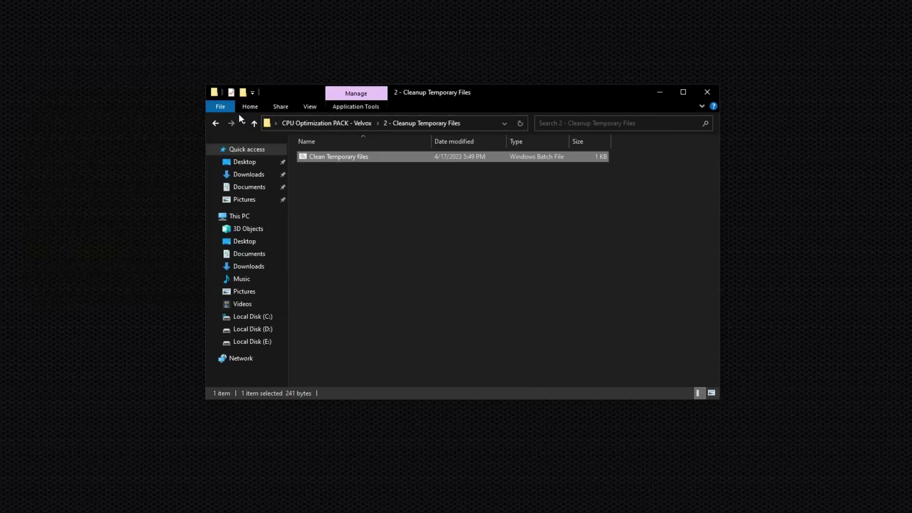
Return to the CPU Optimization PACK folder and open the AMD folder inside 3 - CPU Priority.
{"action": "left_click", "coordinate": [215, 122]}
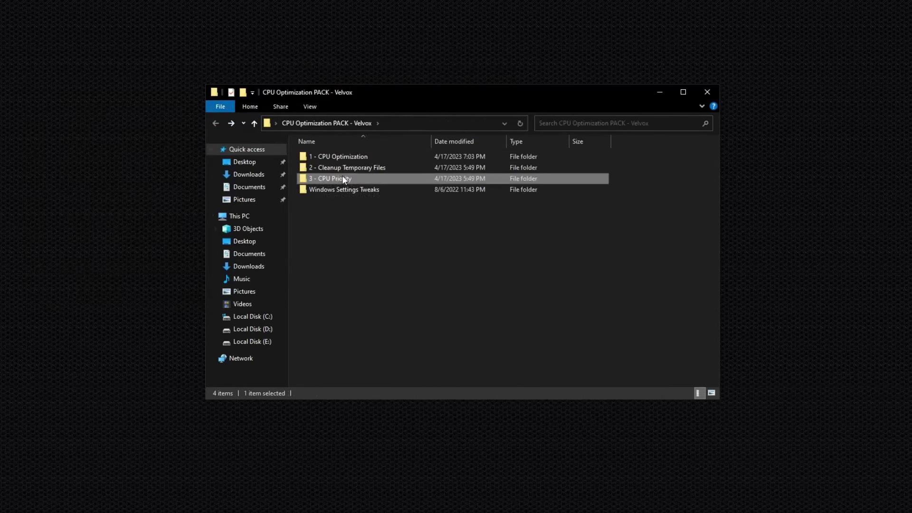
{"action": "right_click", "coordinate": [342, 175]}
{"action": "left_click", "coordinate": [380, 185]}
{"action": "left_click", "coordinate": [324, 157]}
{"action": "right_click", "coordinate": [325, 160]}
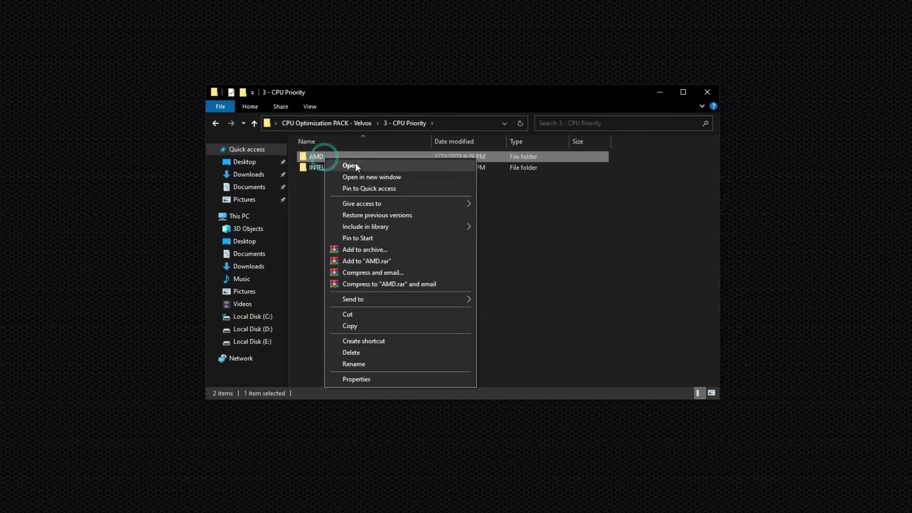
{"action": "left_click", "coordinate": [358, 162]}
Merge the AMD CPU Priority registry file into the Windows registry.
{"action": "left_click", "coordinate": [318, 157]}
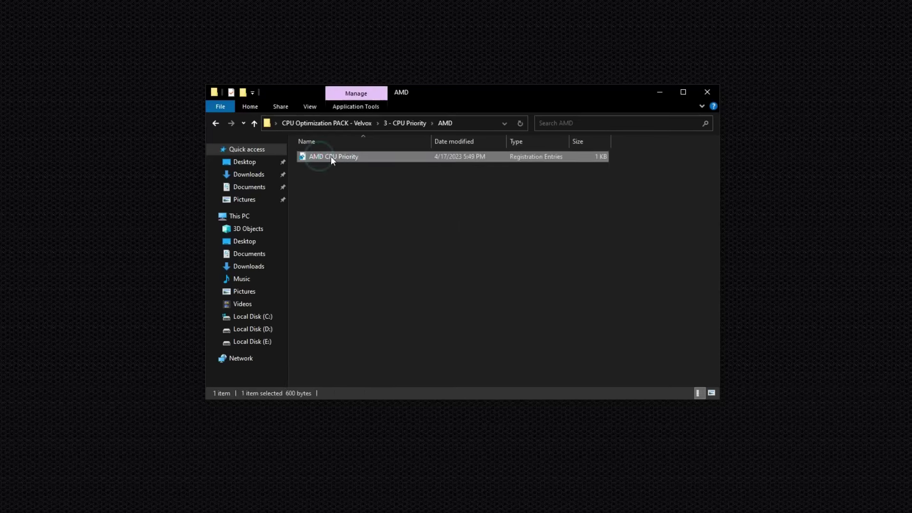
{"action": "right_click", "coordinate": [331, 156]}
{"action": "left_click", "coordinate": [362, 165]}
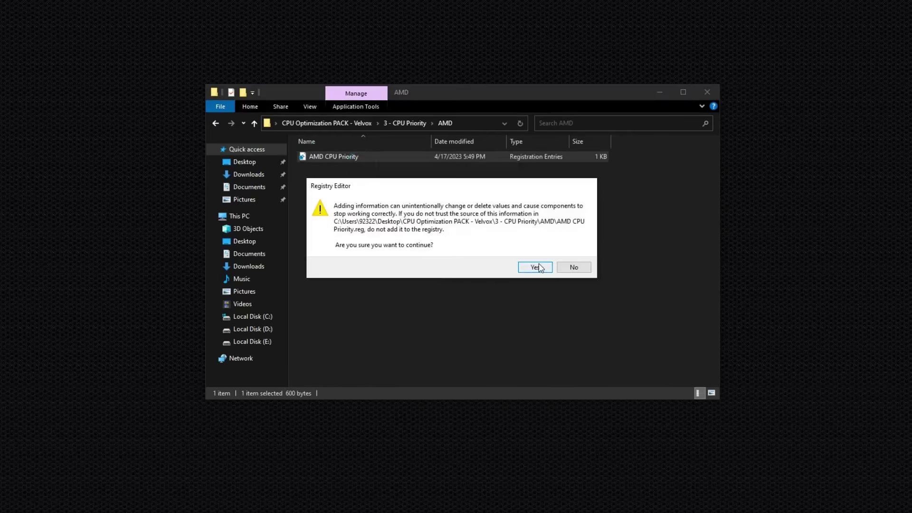
{"action": "left_click", "coordinate": [535, 267]}
{"action": "left_click", "coordinate": [572, 252]}
Go back to the CPU Optimization PACK folder and open its Windows Settings Tweaks subfolder.
{"action": "left_click", "coordinate": [215, 123]}
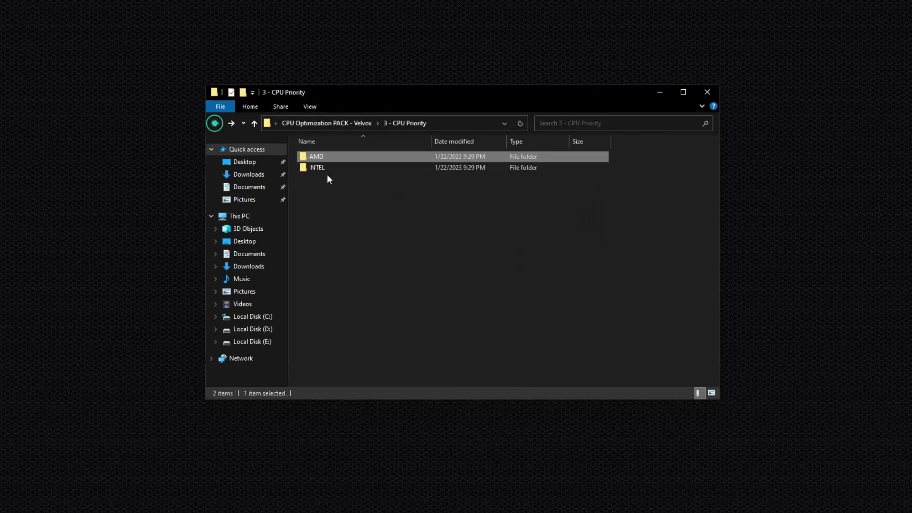
{"action": "left_click", "coordinate": [214, 124]}
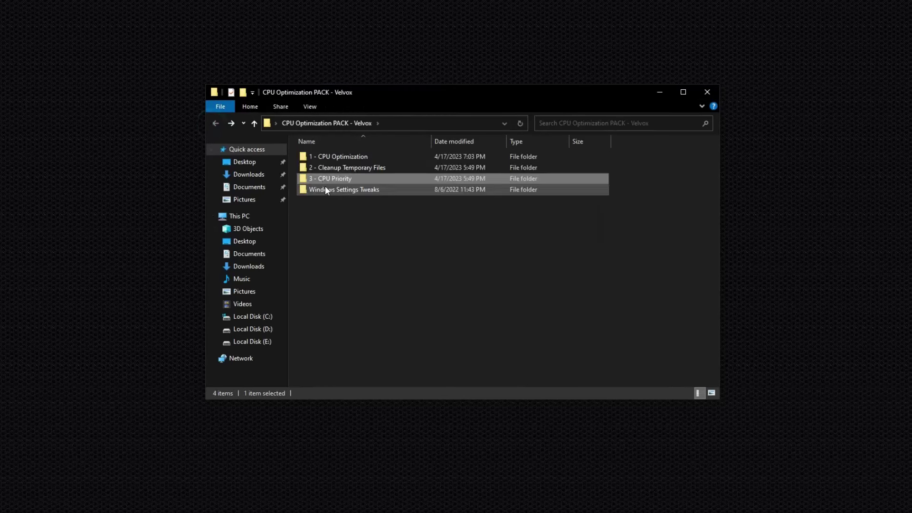
{"action": "right_click", "coordinate": [326, 190]}
{"action": "left_click", "coordinate": [366, 195]}
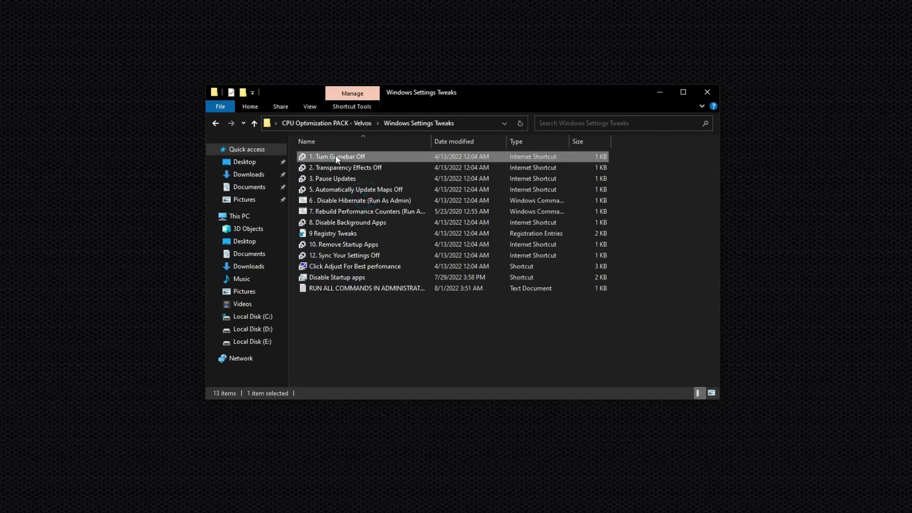
Open the 1. Turn Gamebar Off shortcut and turn Xbox Game Bar off.
{"action": "right_click", "coordinate": [335, 156]}
{"action": "left_click", "coordinate": [366, 161]}
{"action": "left_click", "coordinate": [359, 162]}
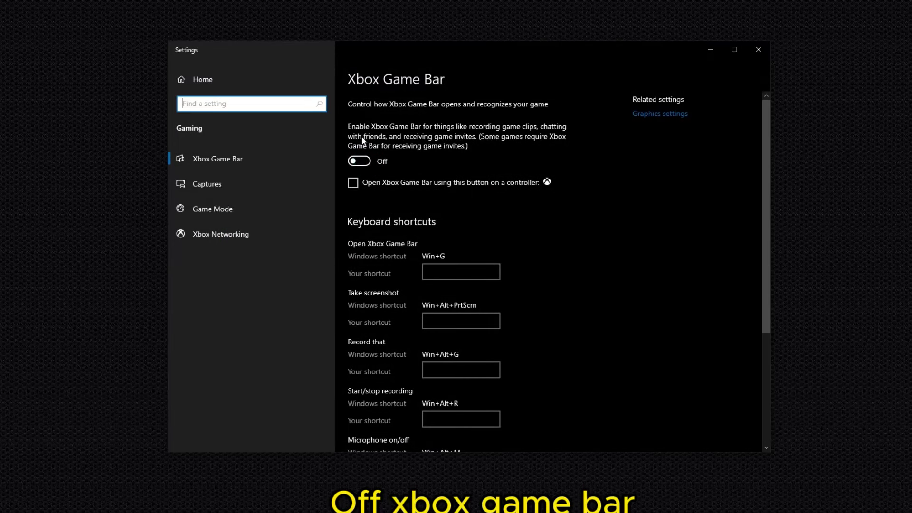
{"action": "left_click", "coordinate": [362, 163]}
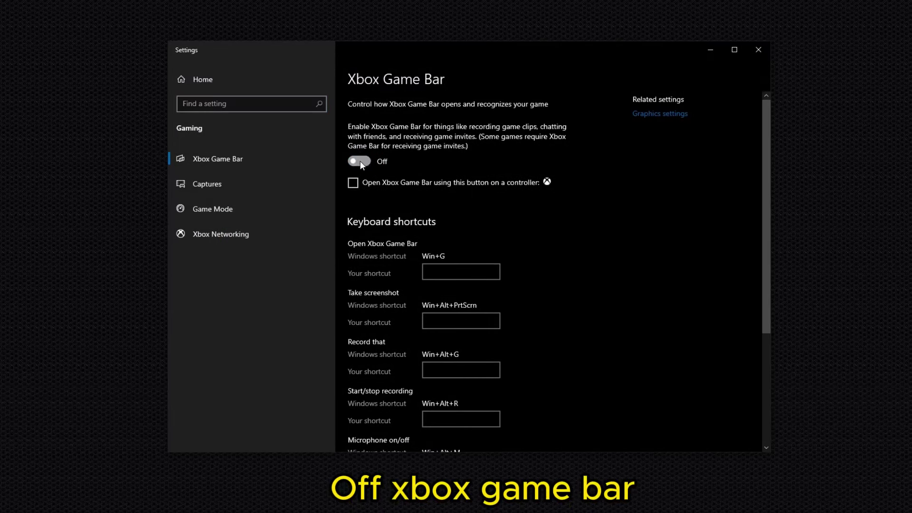
{"action": "left_click", "coordinate": [360, 162]}
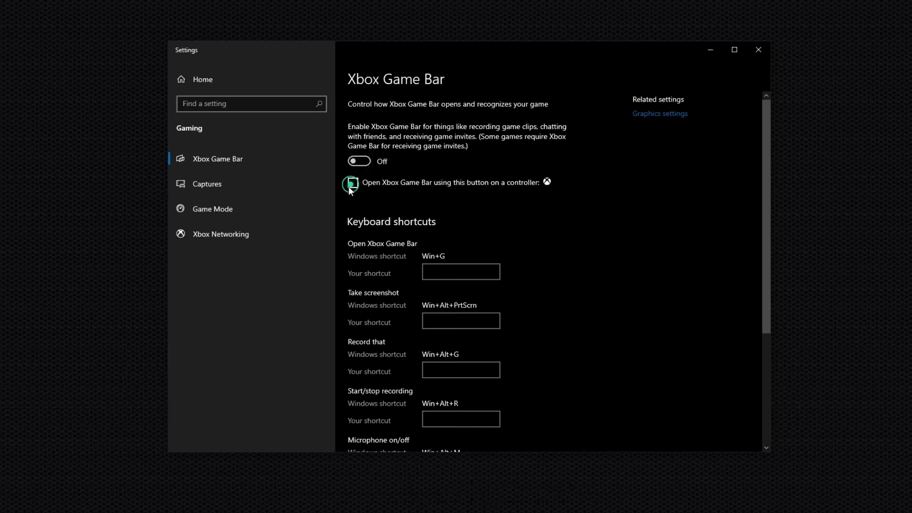
Make sure Game Mode is turned on in the Gaming settings and close the Settings window.
{"action": "left_click", "coordinate": [228, 209]}
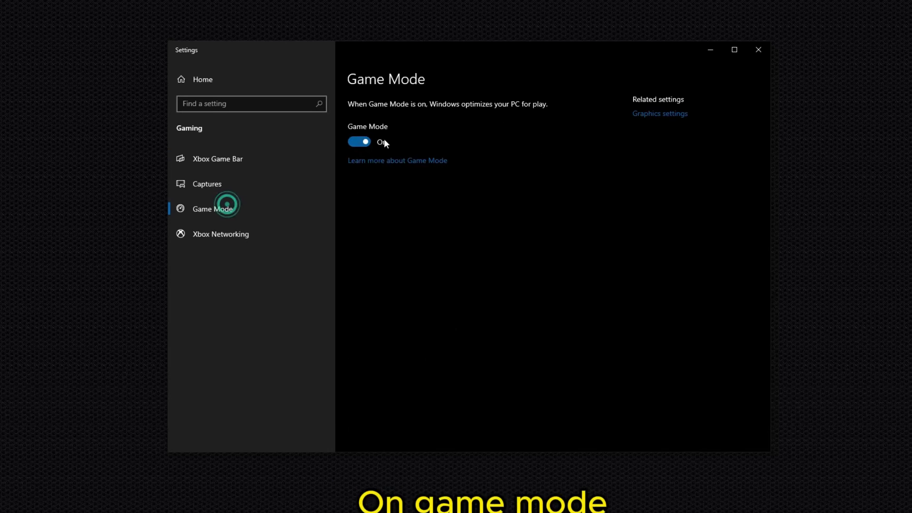
{"action": "left_click", "coordinate": [359, 142]}
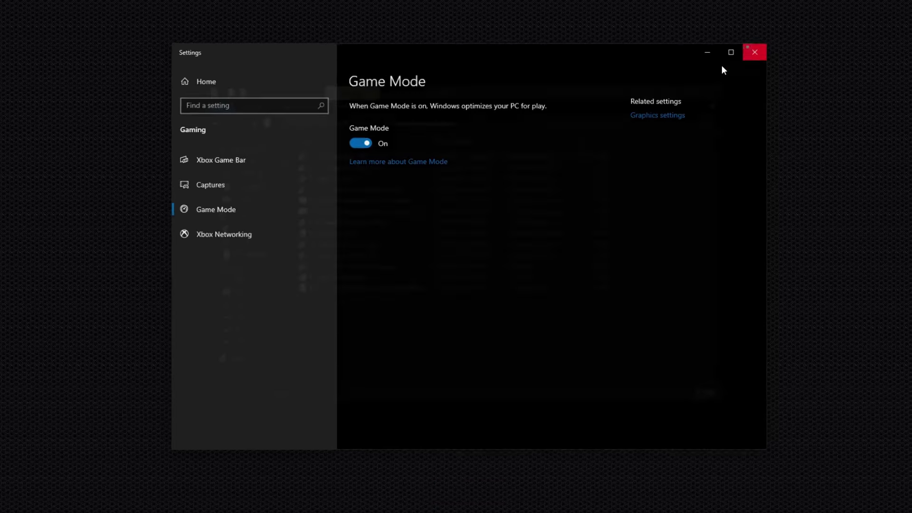
{"action": "left_click", "coordinate": [753, 50]}
Check the transparency effects and Windows Update pause settings through the 2. Transparency Effects Off and 3. Pause Updates shortcuts.
{"action": "right_click", "coordinate": [316, 167]}
{"action": "left_click", "coordinate": [365, 171]}
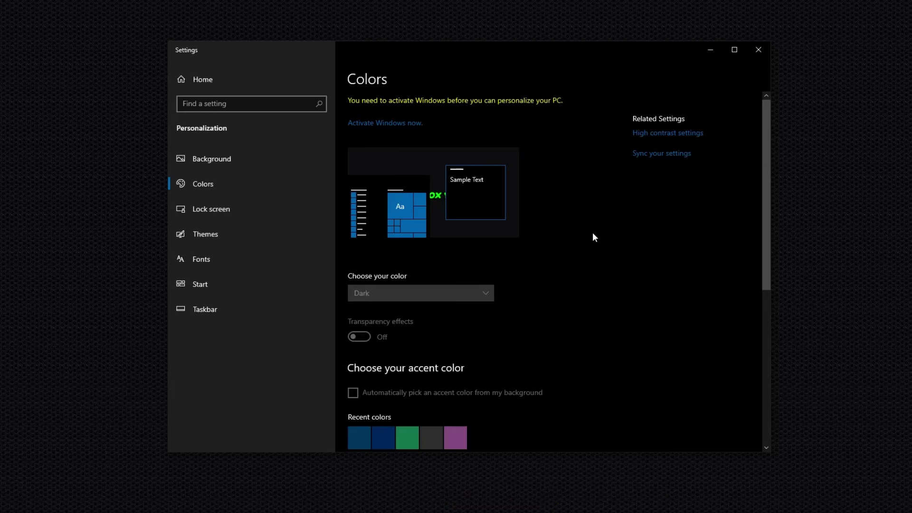
{"action": "left_click", "coordinate": [758, 49]}
{"action": "right_click", "coordinate": [324, 179]}
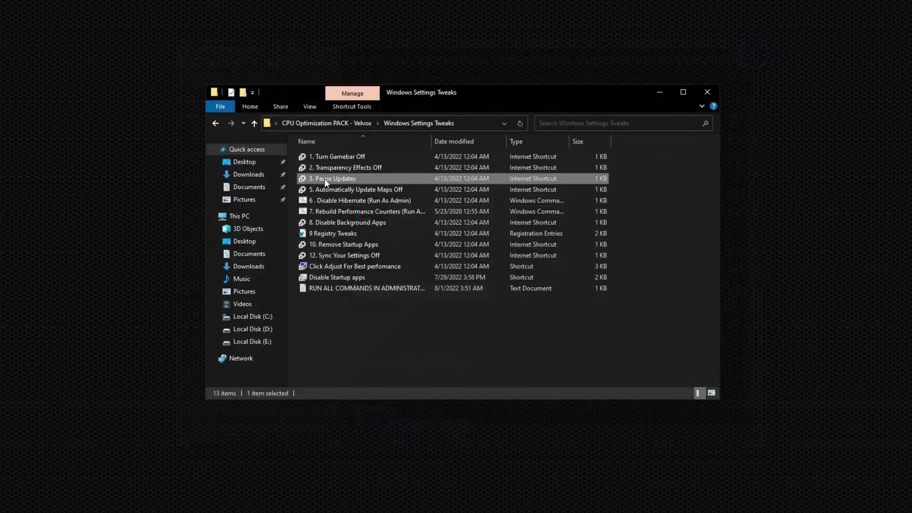
{"action": "left_click", "coordinate": [360, 186]}
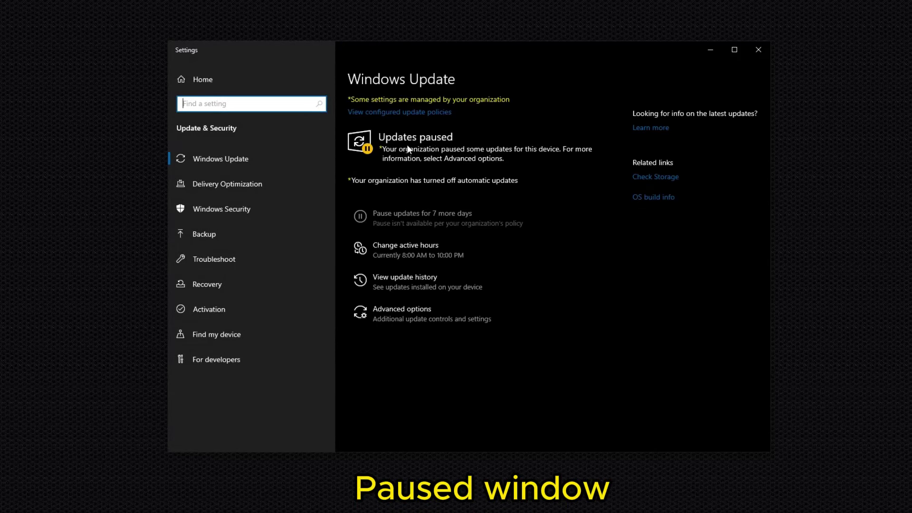
{"action": "left_click", "coordinate": [758, 50]}
Check the offline maps settings through the 5. Automatically Update Maps Off shortcut, and close Settings.
{"action": "left_click", "coordinate": [334, 189]}
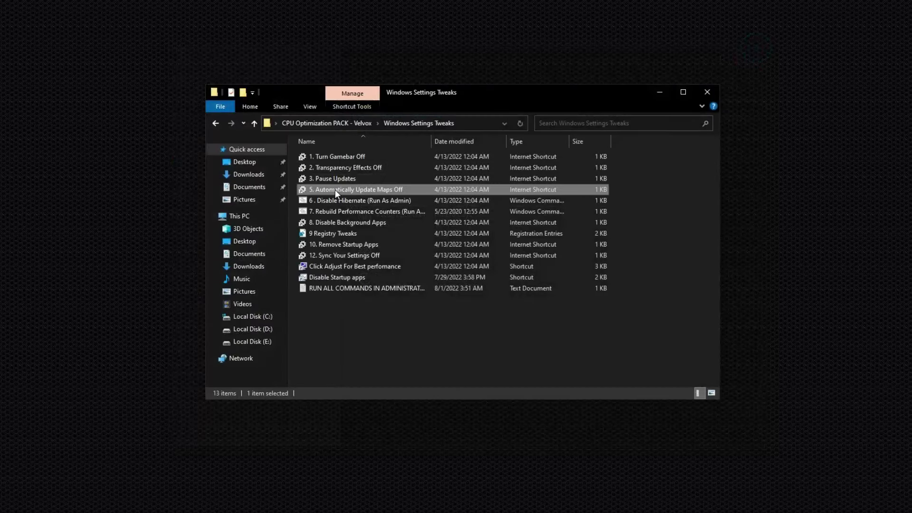
{"action": "right_click", "coordinate": [335, 189]}
{"action": "left_click", "coordinate": [369, 197]}
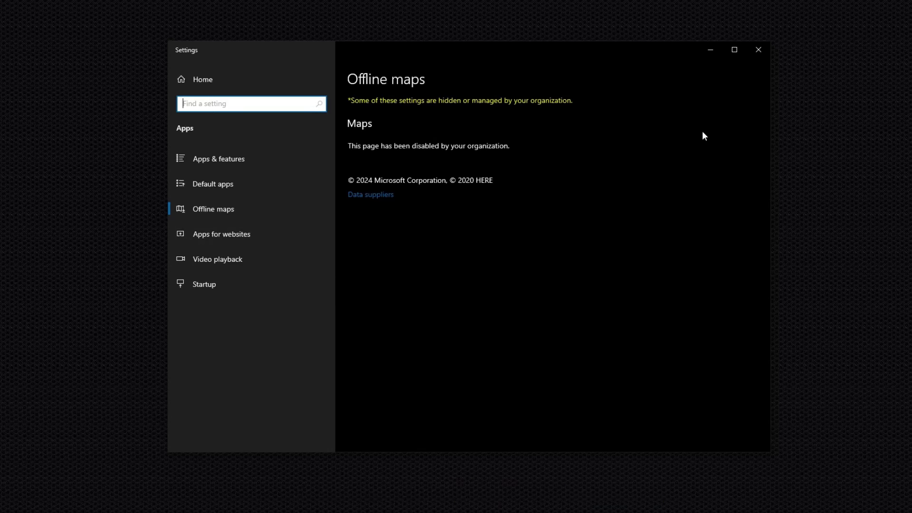
{"action": "left_click", "coordinate": [758, 49]}
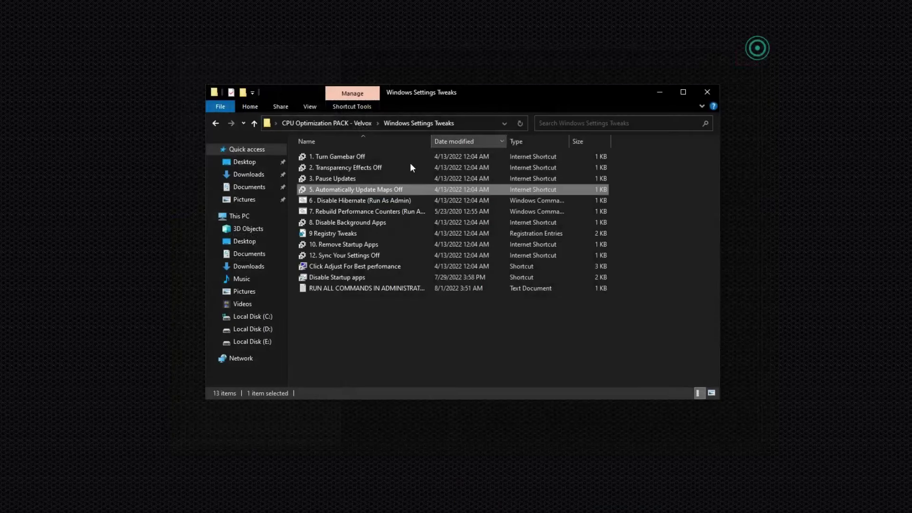
Run the 6. Disable Hibernate and 7. Rebuild Performance Counters command files as administrator and dismiss their console windows.
{"action": "right_click", "coordinate": [326, 201]}
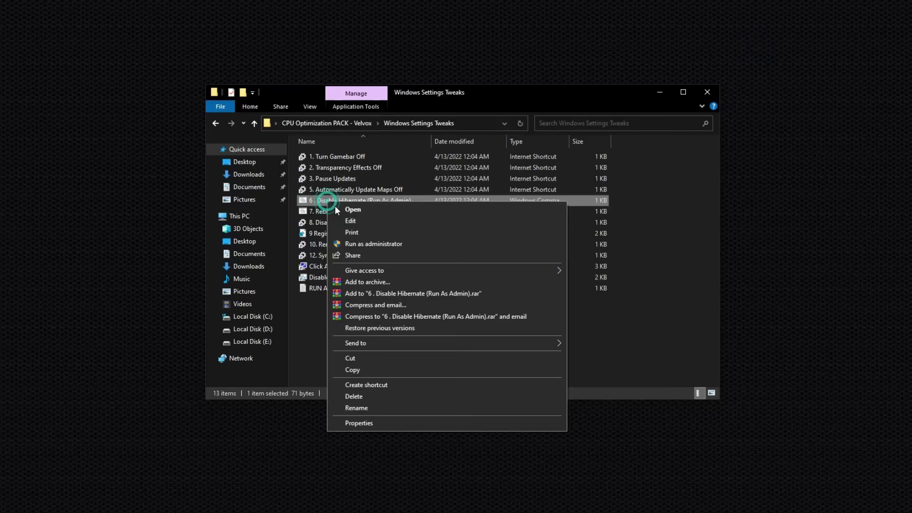
{"action": "left_click", "coordinate": [359, 244]}
{"action": "key", "text": "Return"}
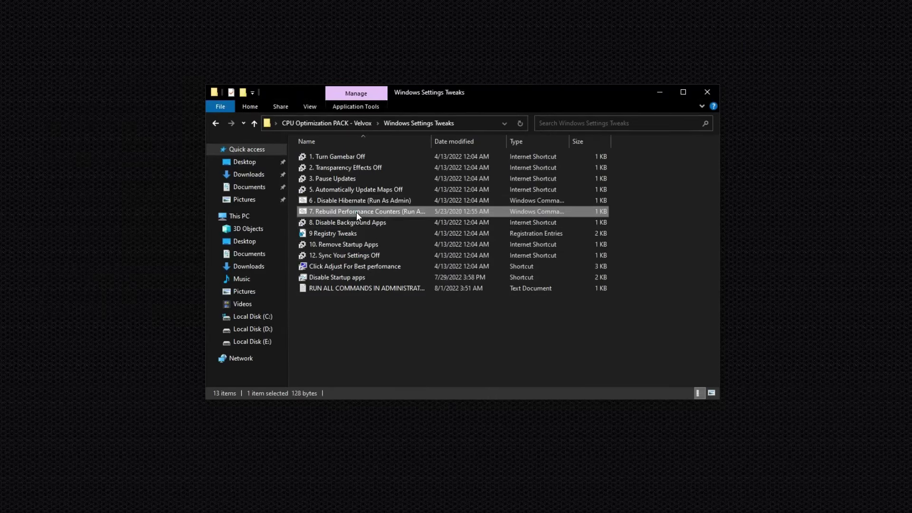
{"action": "right_click", "coordinate": [356, 212]}
{"action": "left_click", "coordinate": [388, 257]}
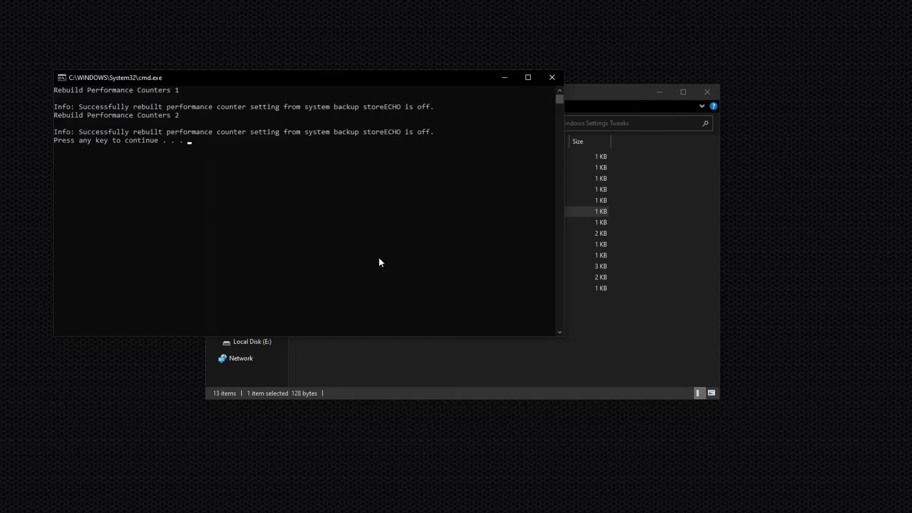
{"action": "key", "text": "Return"}
Open the 8. Disable Background Apps shortcut, turn off letting apps run in the background, and close Settings.
{"action": "left_click", "coordinate": [342, 223]}
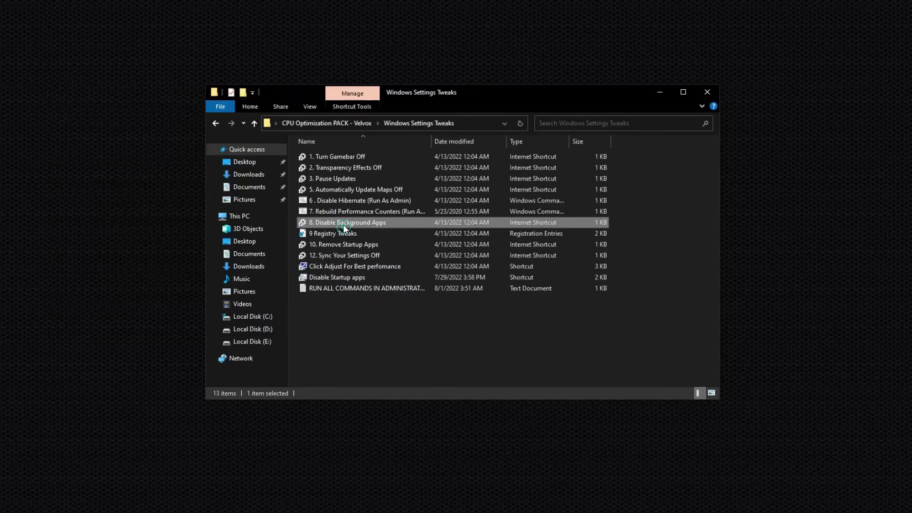
{"action": "right_click", "coordinate": [343, 224]}
{"action": "left_click", "coordinate": [372, 231]}
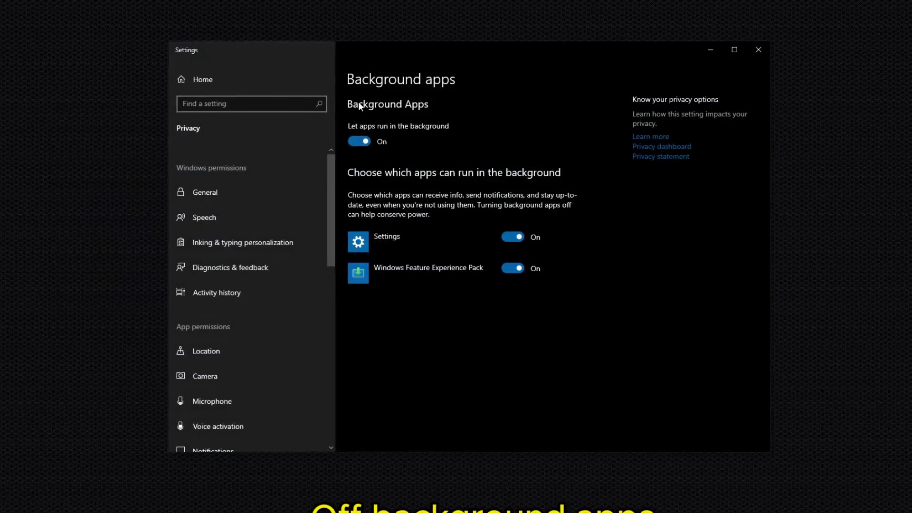
{"action": "left_click", "coordinate": [362, 143]}
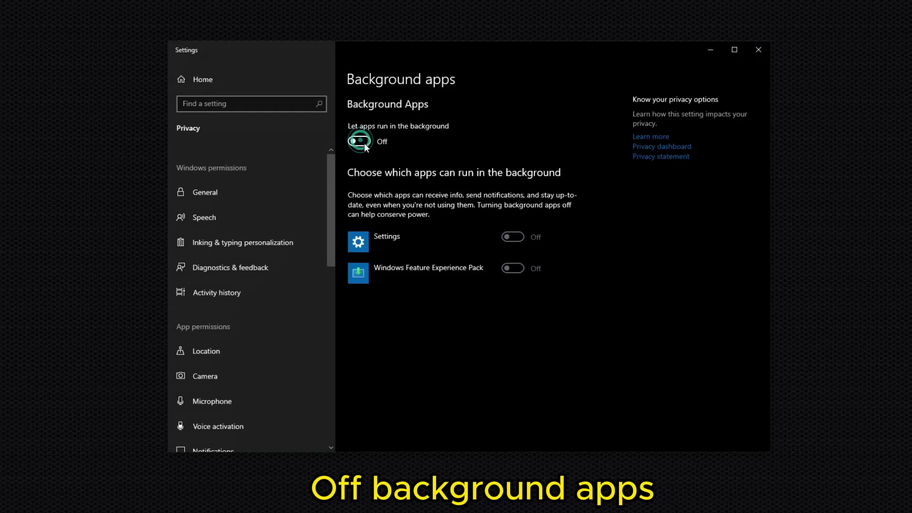
{"action": "left_click", "coordinate": [758, 49]}
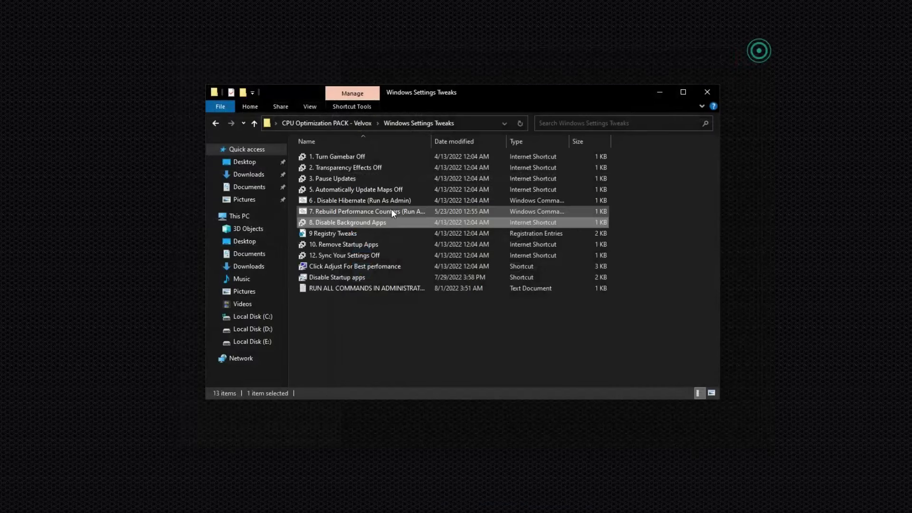
Merge the 9 Registry Tweaks file into the Windows registry.
{"action": "left_click", "coordinate": [329, 233]}
{"action": "right_click", "coordinate": [330, 232]}
{"action": "left_click", "coordinate": [367, 238]}
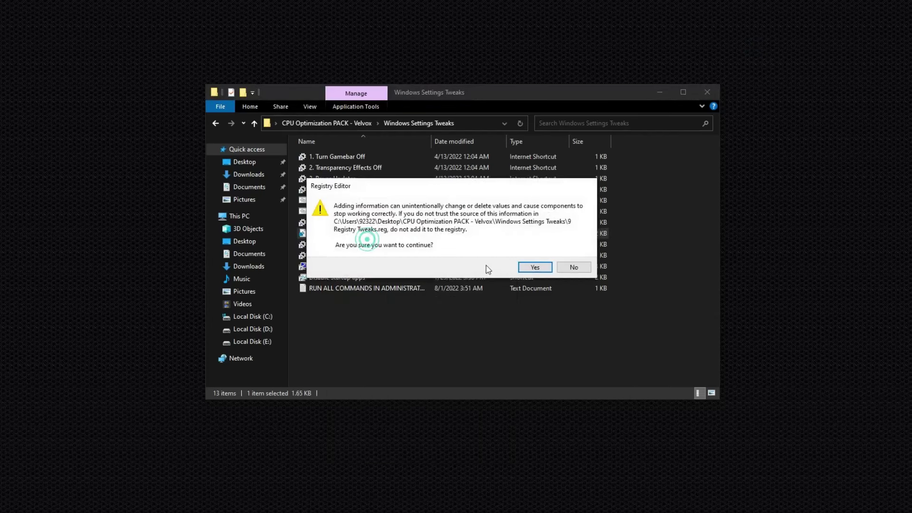
{"action": "left_click", "coordinate": [535, 267]}
{"action": "left_click", "coordinate": [579, 254]}
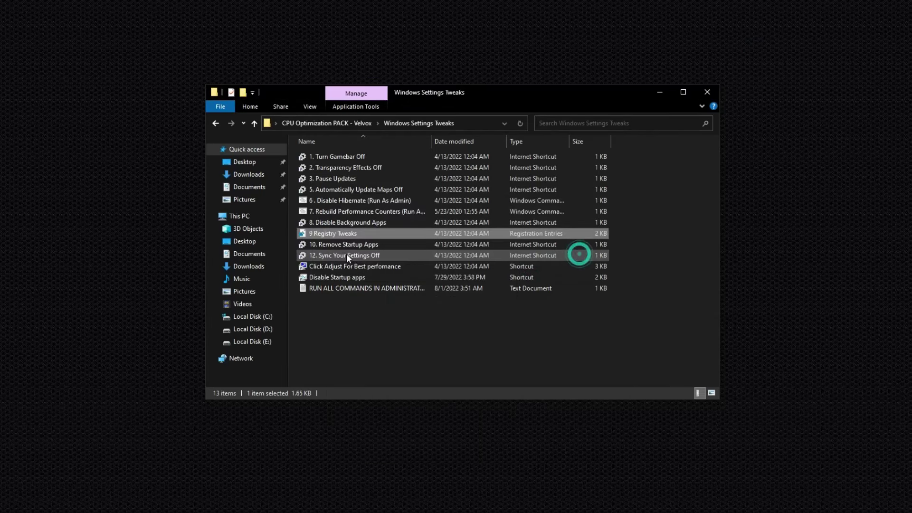
Open the 10. Remove Startup Apps shortcut, turn off every listed startup app from CCXProcess to Wondershare Studio, and close Settings.
{"action": "left_click", "coordinate": [342, 244]}
{"action": "right_click", "coordinate": [343, 244]}
{"action": "left_click", "coordinate": [378, 254]}
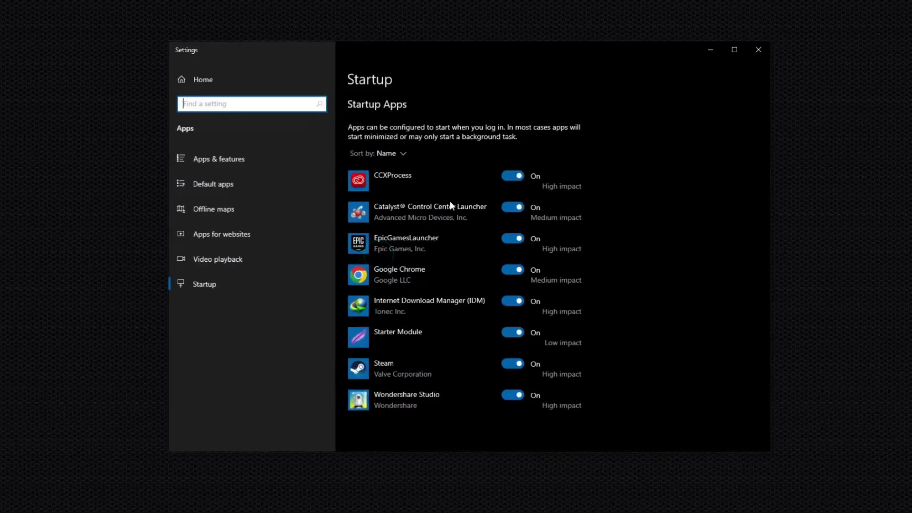
{"action": "left_click", "coordinate": [514, 176]}
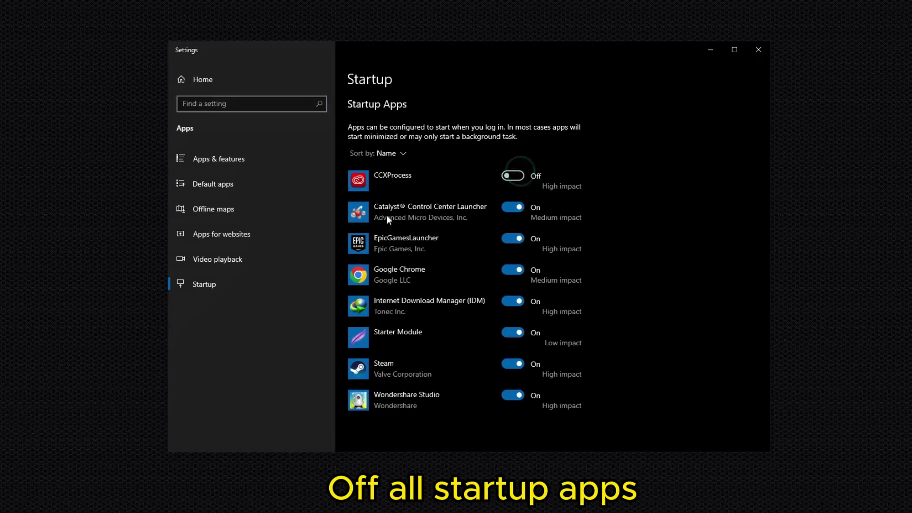
{"action": "left_click", "coordinate": [515, 209]}
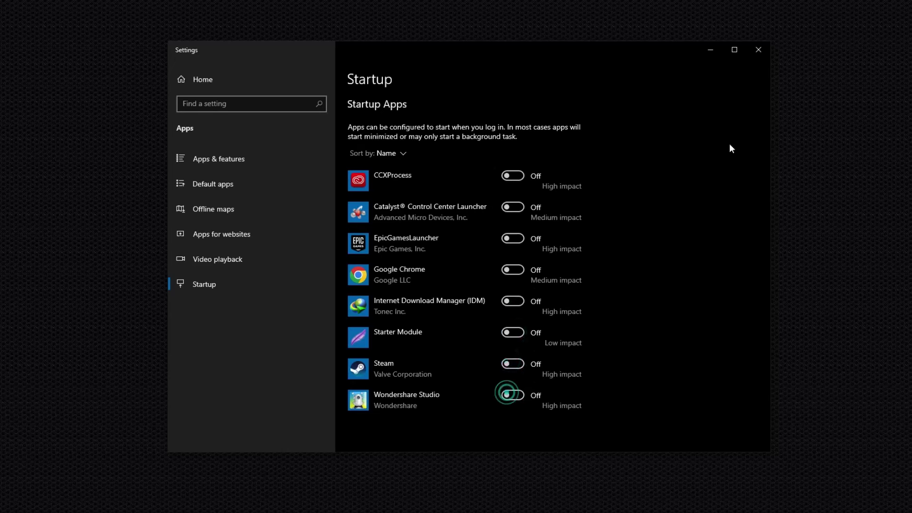
{"action": "left_click", "coordinate": [755, 51]}
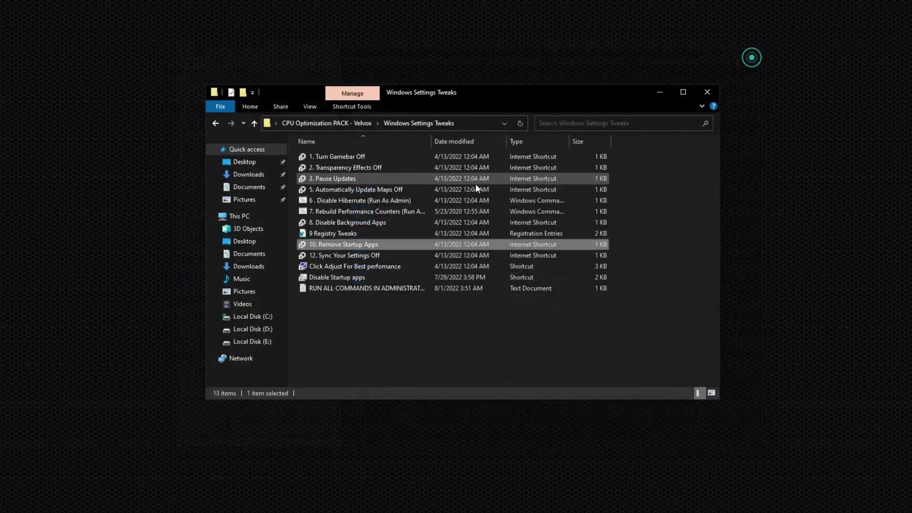
Check the sync settings through the 12. Sync Your Settings Off shortcut, and close Settings.
{"action": "right_click", "coordinate": [330, 258]}
{"action": "left_click", "coordinate": [357, 265]}
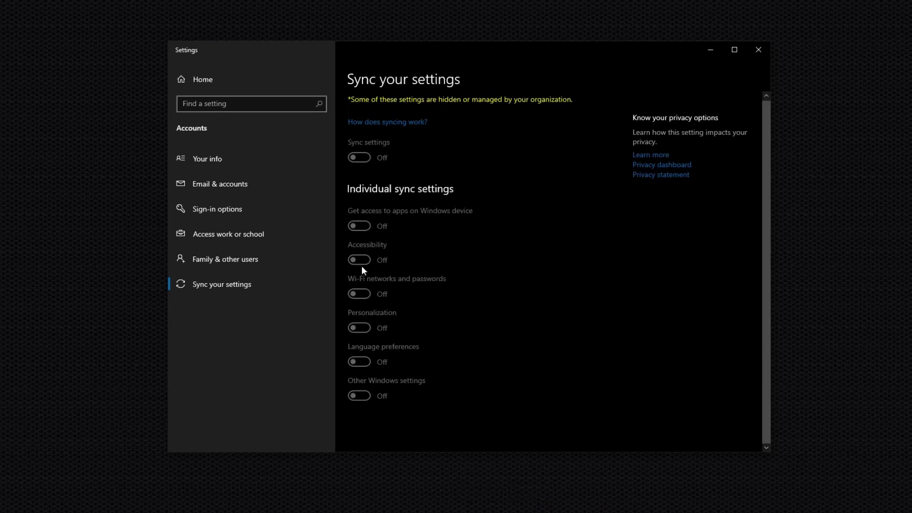
{"action": "left_click", "coordinate": [760, 49]}
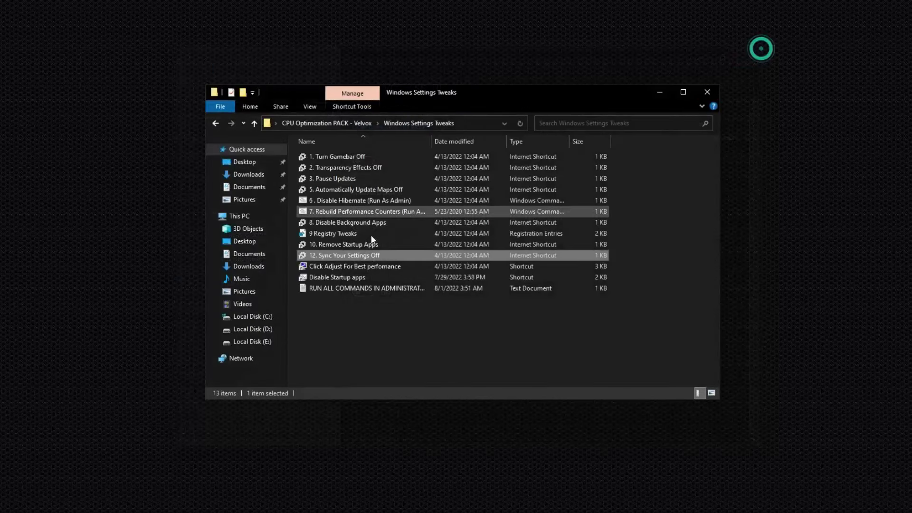
Open the Click Adjust For Best perfomance shortcut, choose best performance, re-enable only smooth screen font edges and thumbnails instead of icons, and apply.
{"action": "right_click", "coordinate": [326, 269]}
{"action": "left_click", "coordinate": [362, 276]}
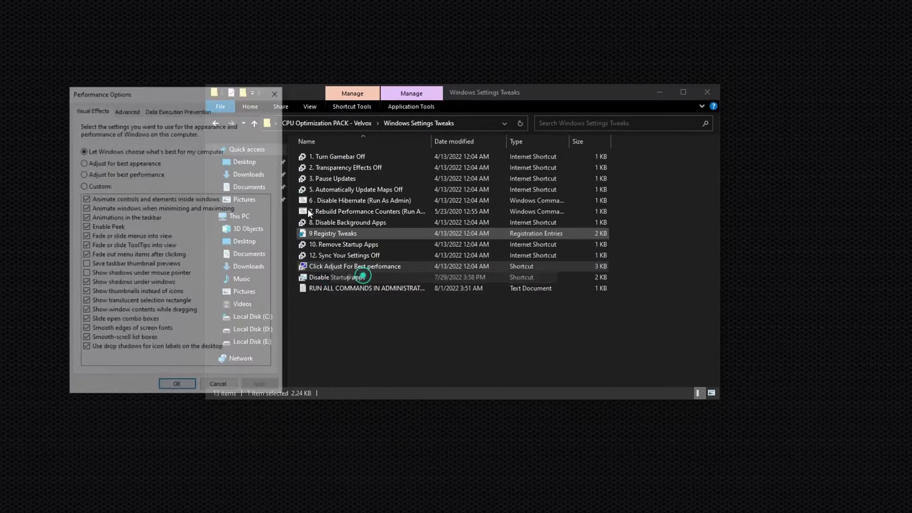
{"action": "left_click_drag", "start_coordinate": [208, 92], "coordinate": [488, 92]}
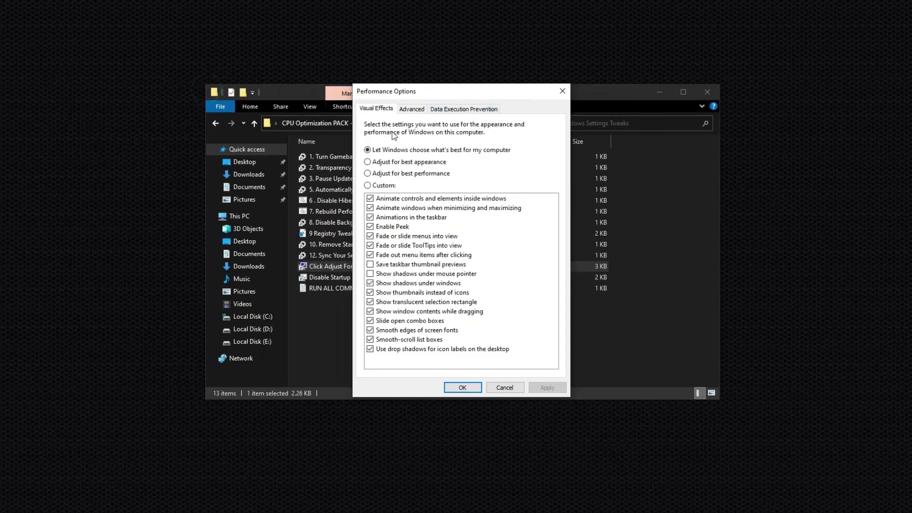
{"action": "left_click", "coordinate": [379, 173]}
{"action": "left_click", "coordinate": [382, 340]}
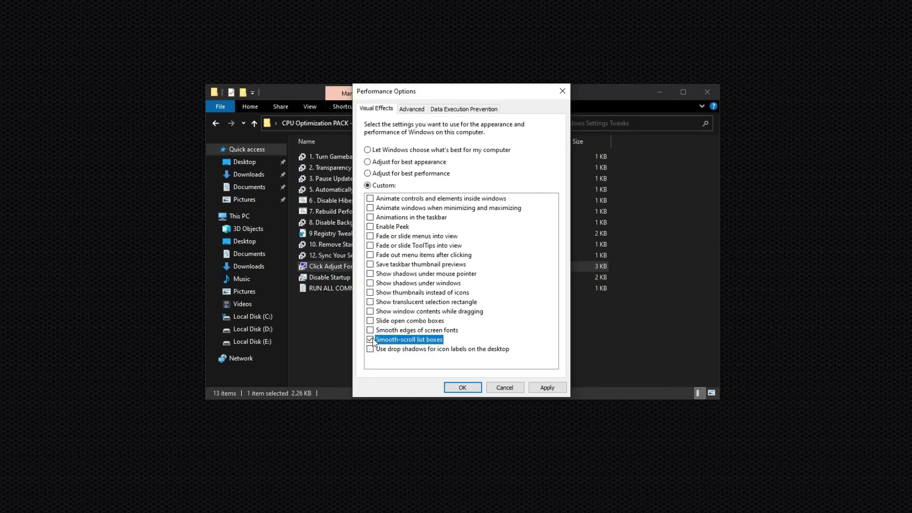
{"action": "left_click", "coordinate": [371, 331]}
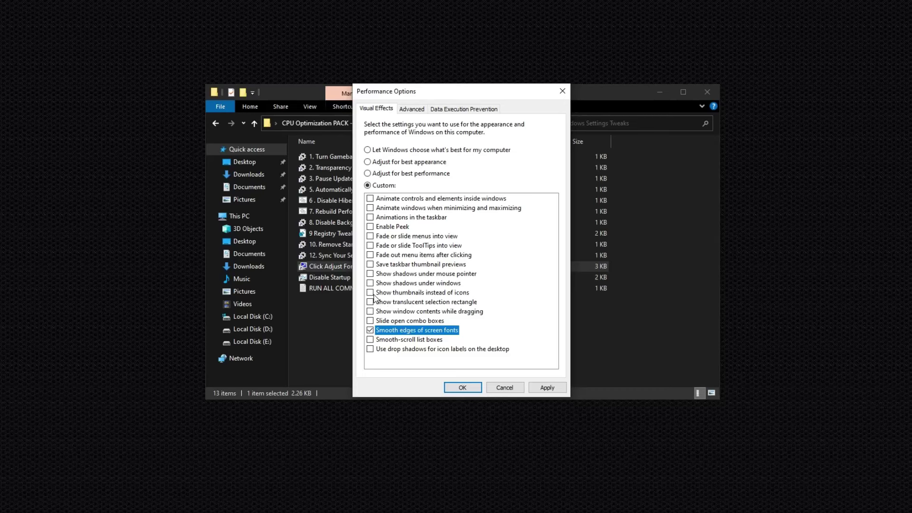
{"action": "left_click", "coordinate": [372, 294]}
{"action": "left_click", "coordinate": [547, 385]}
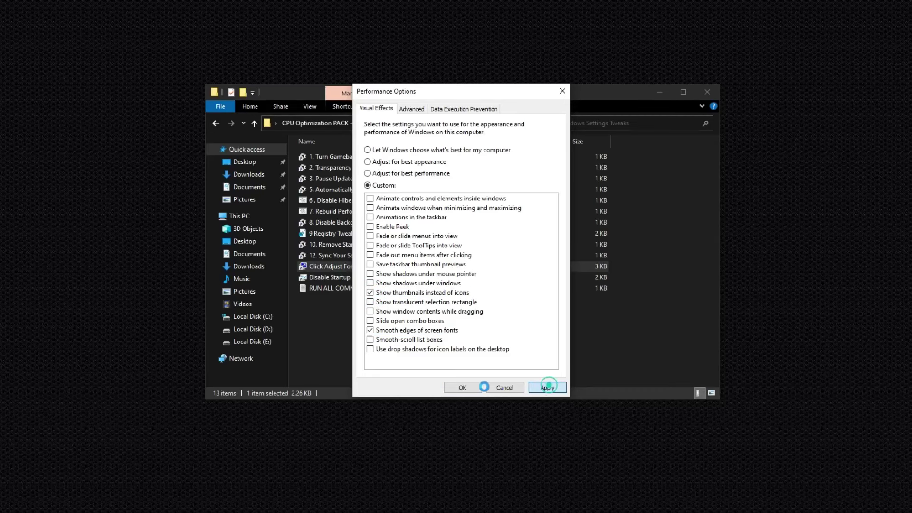
{"action": "left_click", "coordinate": [462, 388]}
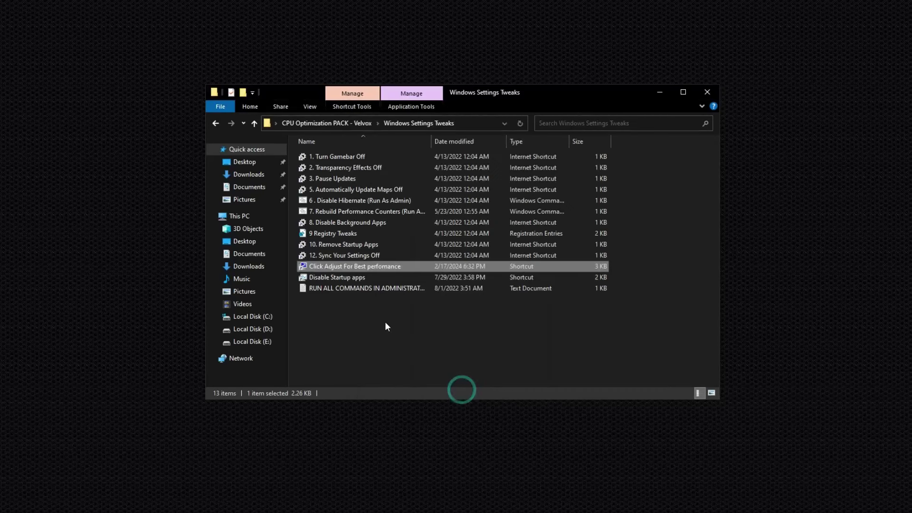
Open the Disable Startup apps shortcut and show the list of startup apps in Task Manager.
{"action": "left_click", "coordinate": [339, 279]}
{"action": "right_click", "coordinate": [339, 280]}
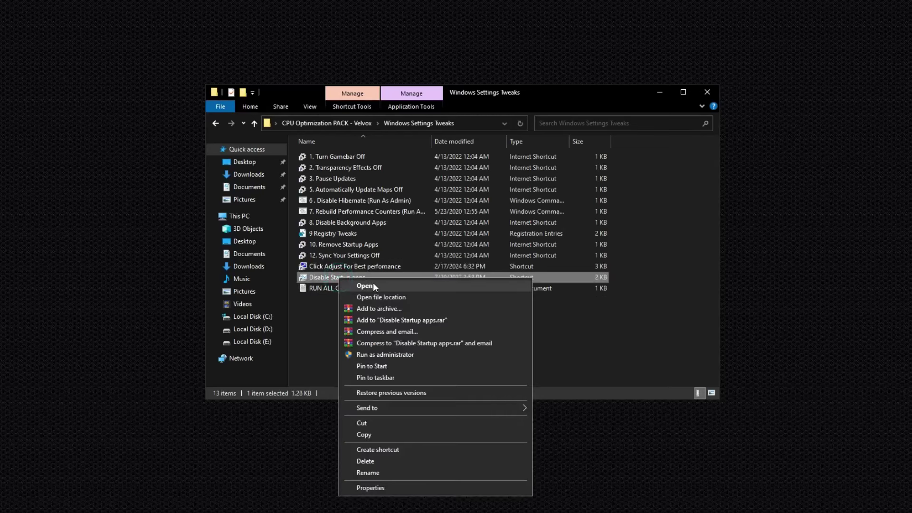
{"action": "left_click", "coordinate": [373, 283]}
{"action": "left_click_drag", "start_coordinate": [148, 67], "coordinate": [433, 88]}
{"action": "left_click", "coordinate": [347, 116]}
{"action": "left_click", "coordinate": [315, 114]}
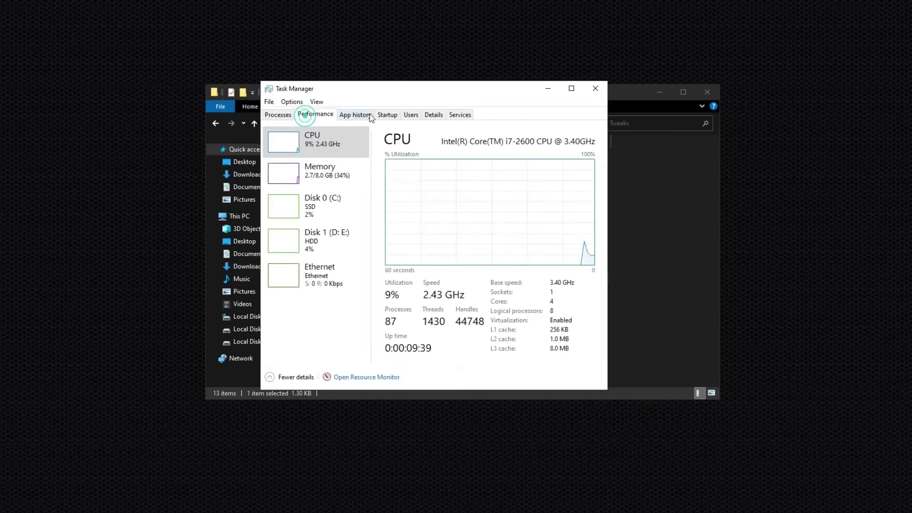
{"action": "left_click", "coordinate": [391, 114]}
Check the status of each startup app from Catalyst Control Center to Wondershare Studio, and close Task Manager.
{"action": "left_click", "coordinate": [304, 172]}
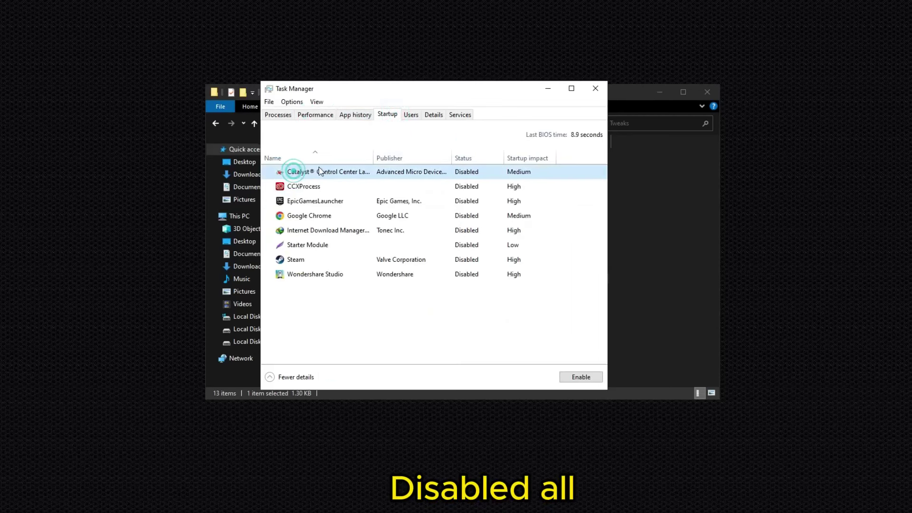
{"action": "left_click", "coordinate": [325, 186]}
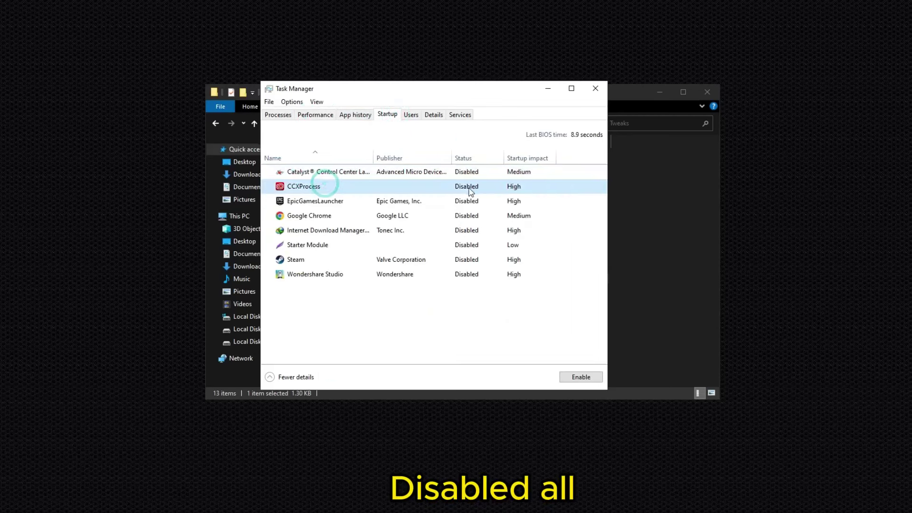
{"action": "left_click", "coordinate": [350, 204]}
{"action": "left_click", "coordinate": [357, 216]}
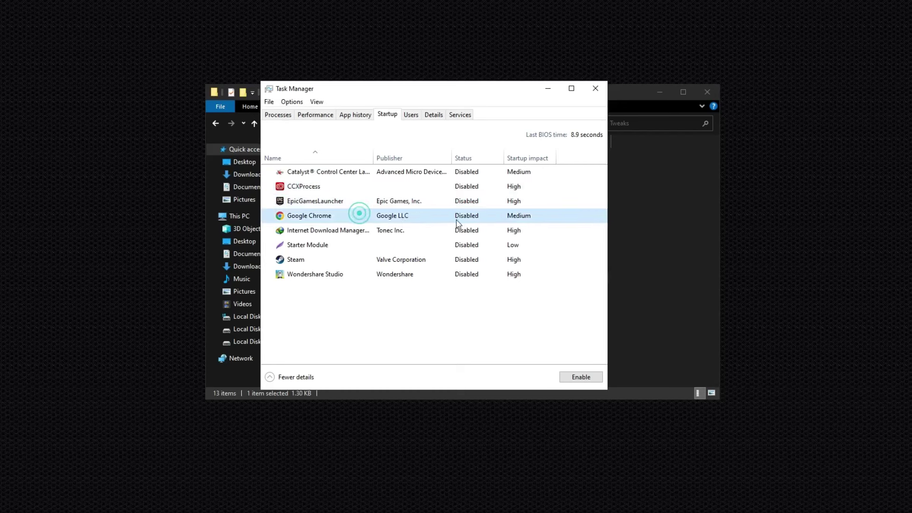
{"action": "left_click", "coordinate": [390, 229]}
{"action": "left_click", "coordinate": [394, 246]}
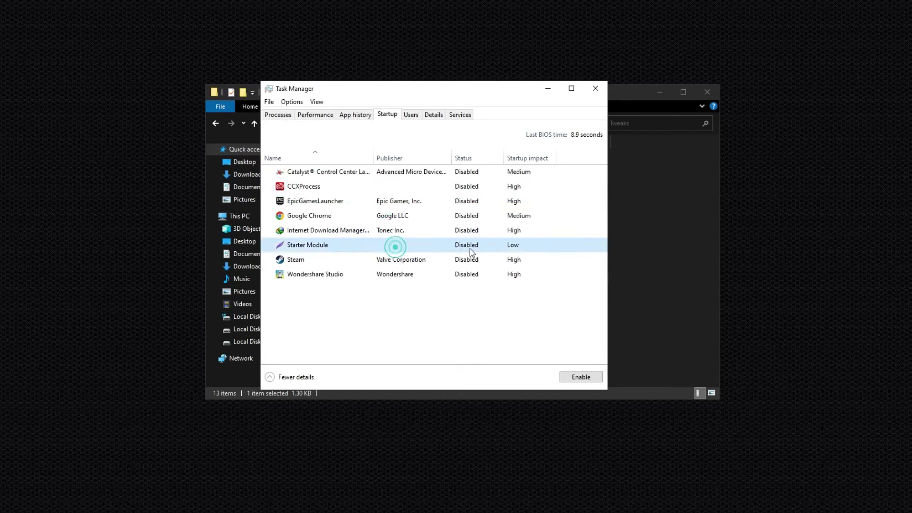
{"action": "left_click", "coordinate": [395, 259]}
{"action": "left_click", "coordinate": [411, 274]}
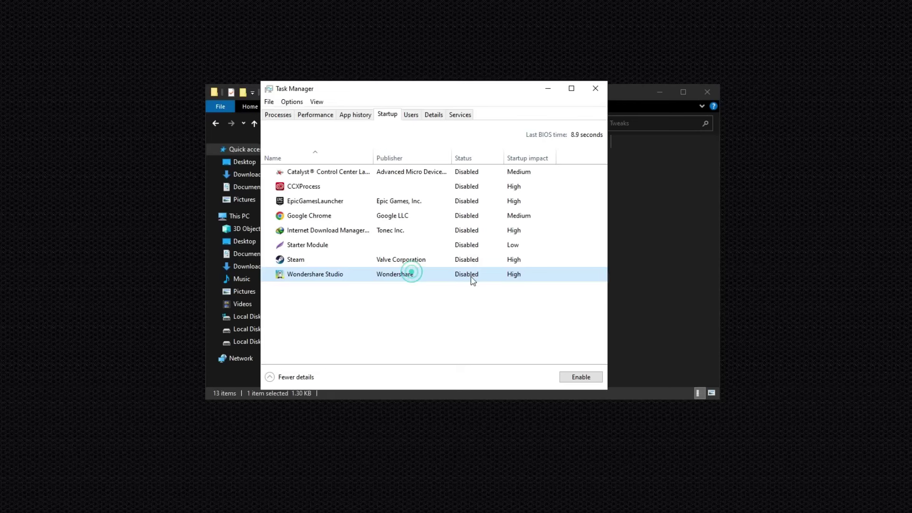
{"action": "left_click", "coordinate": [595, 88]}
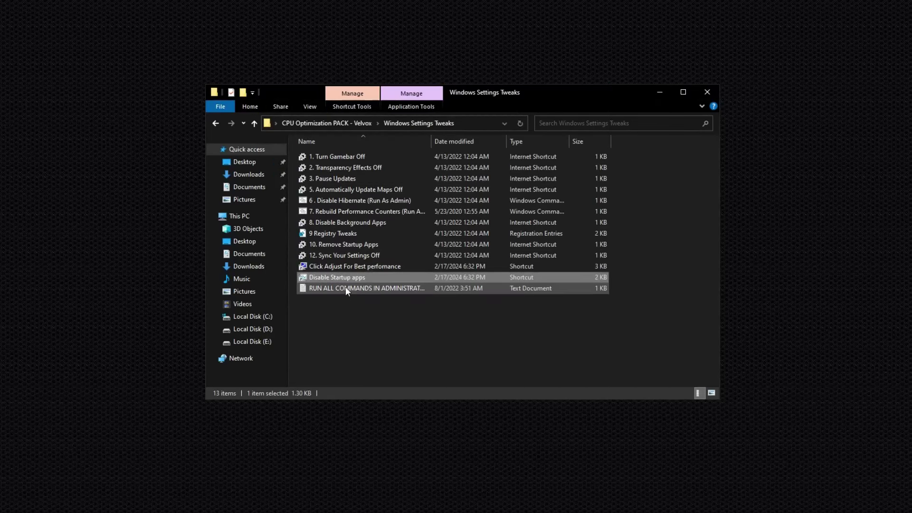
Return to the CPU Optimization PACK - Velvox folder and close its File Explorer window.
{"action": "left_click", "coordinate": [216, 123]}
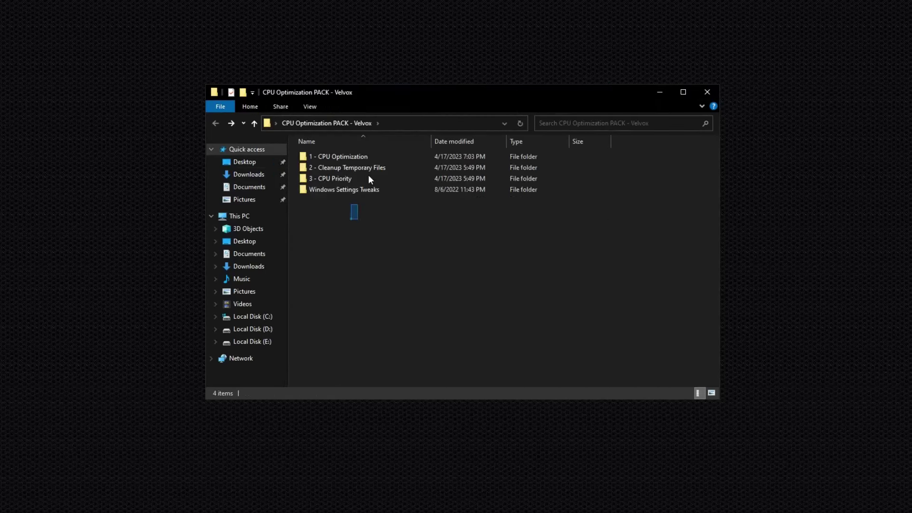
{"action": "left_click_drag", "start_coordinate": [352, 220], "coordinate": [380, 157]}
{"action": "left_click", "coordinate": [351, 229]}
{"action": "left_click", "coordinate": [700, 97]}
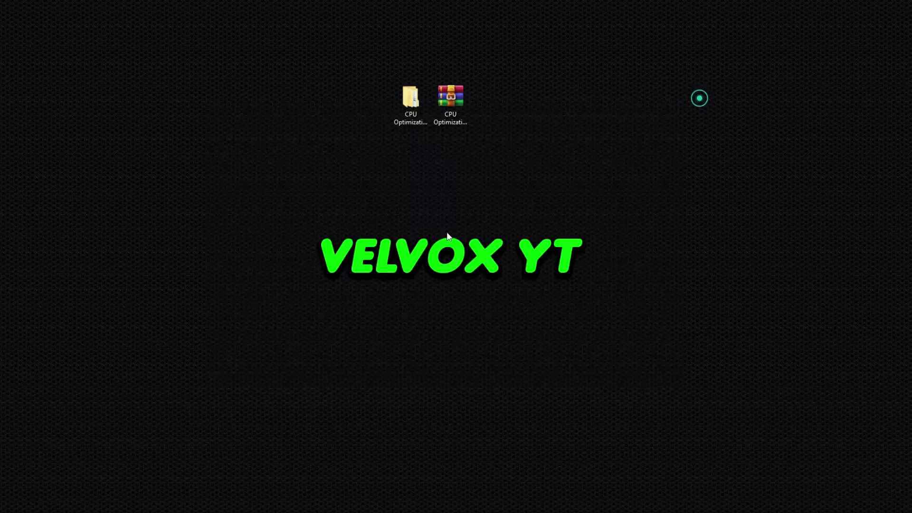